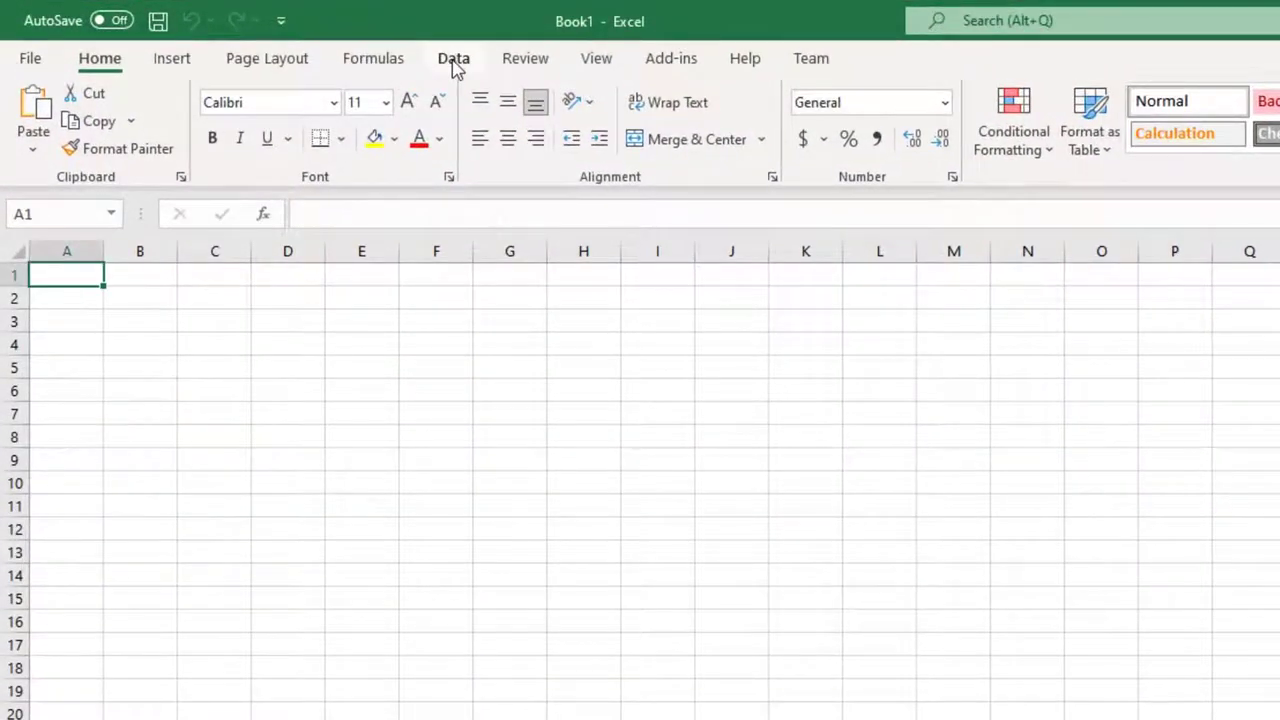
Step: Import movies.csv from BigBucket (F:) > ml-100k and open it in Power Query Editor for transforming
click(453, 60)
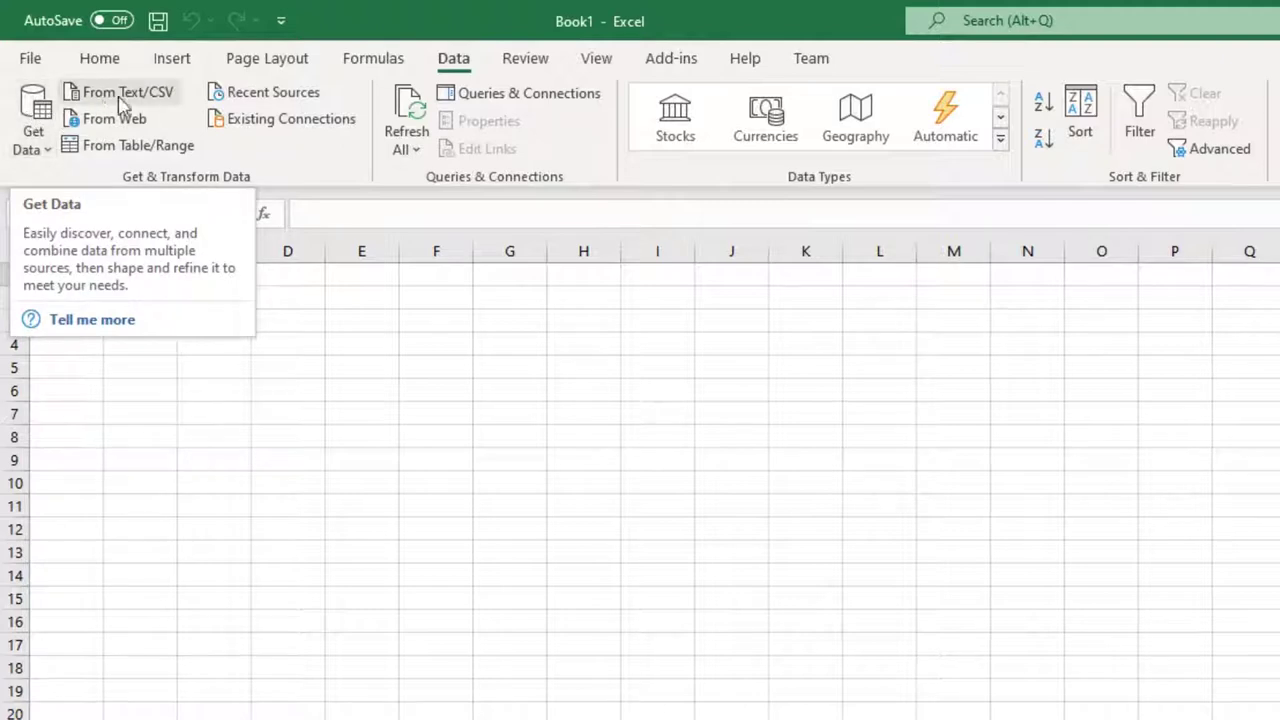
click(157, 100)
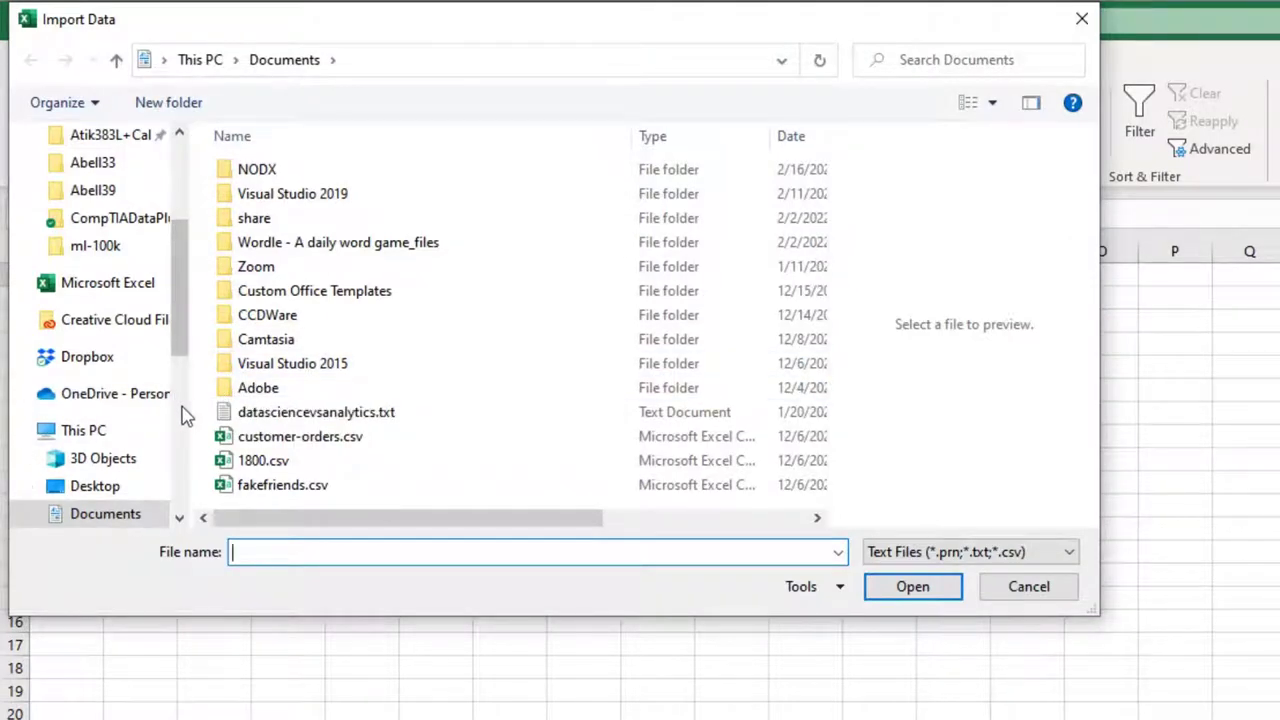
click(143, 438)
scroll(474, 438, down, 3)
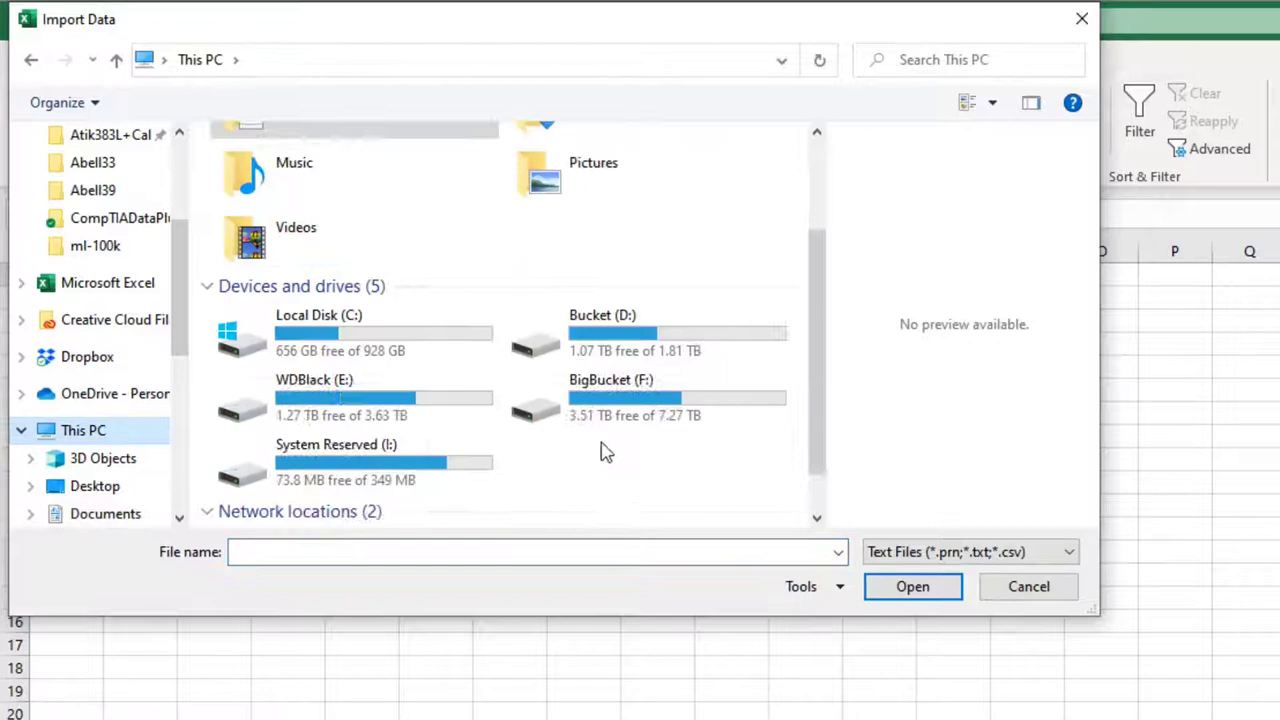
double_click(648, 408)
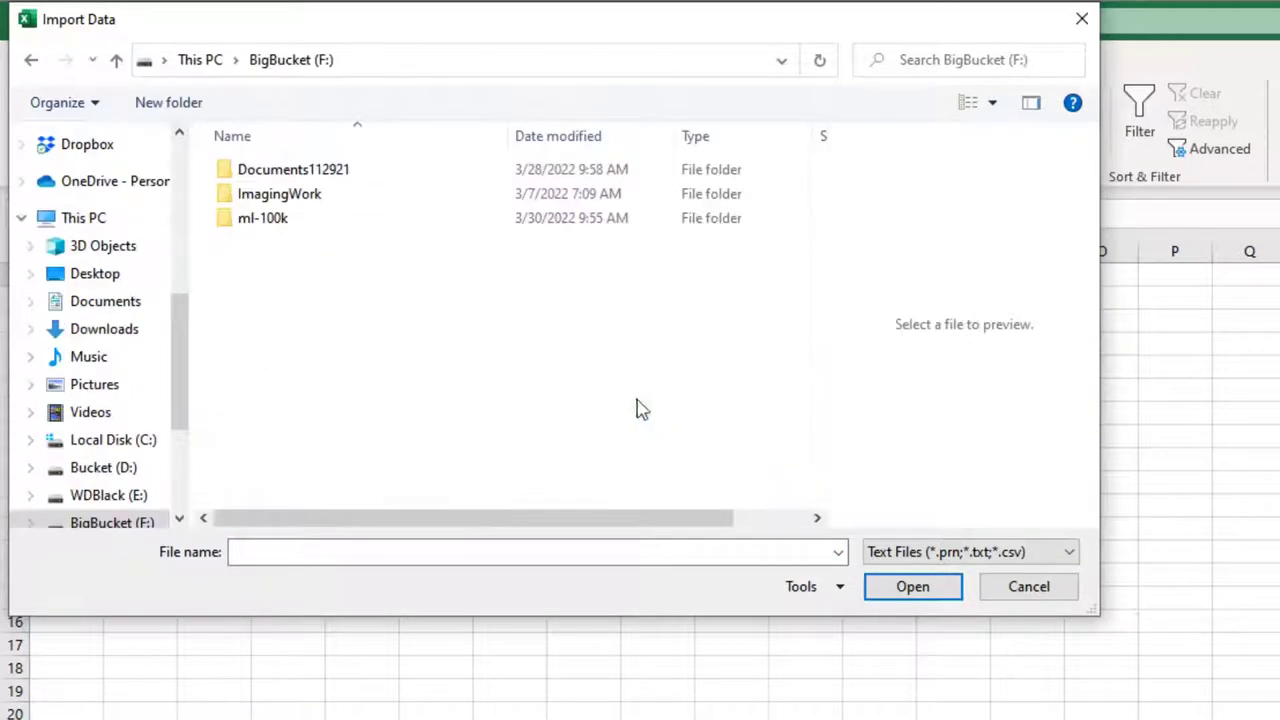
double_click(355, 230)
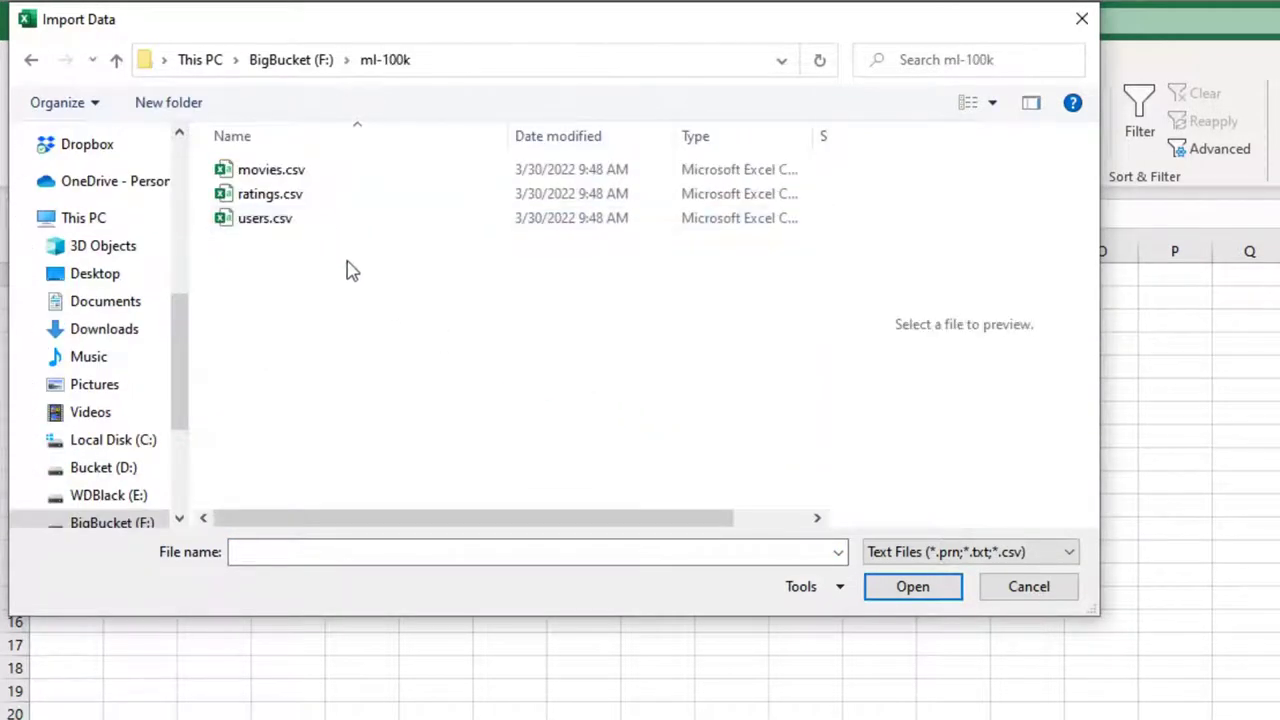
double_click(352, 178)
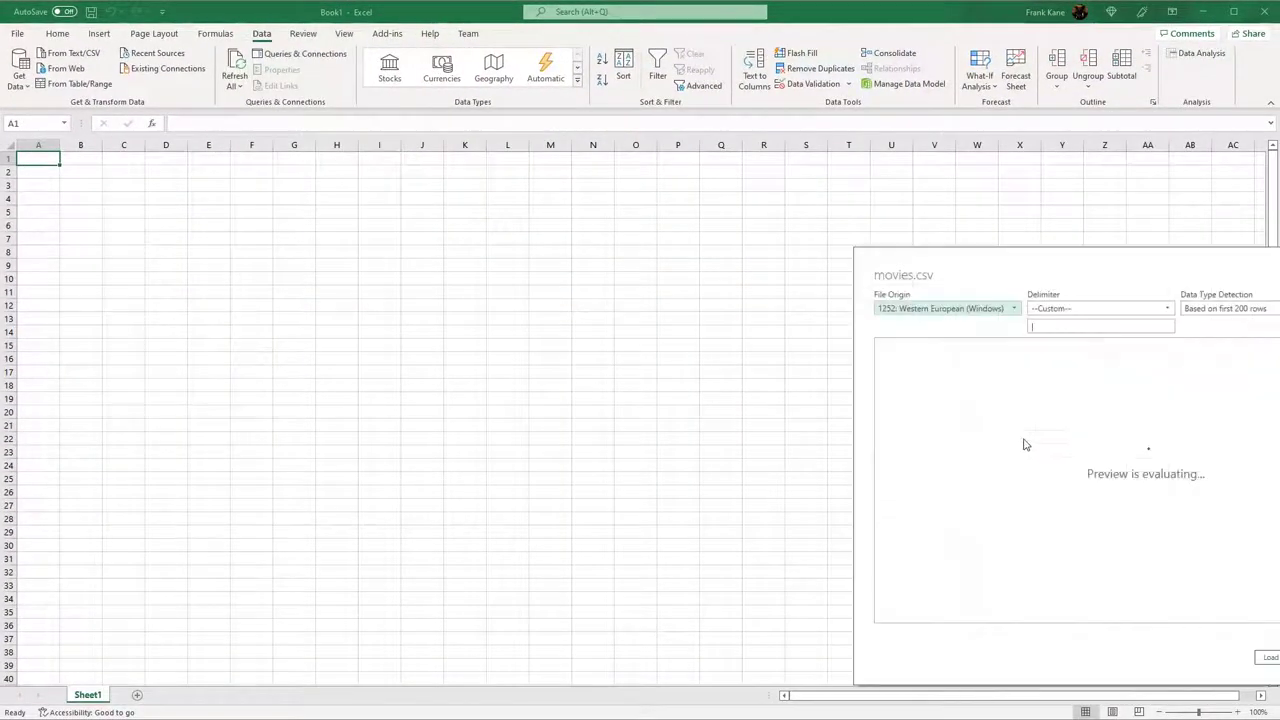
drag(990, 267, 530, 201)
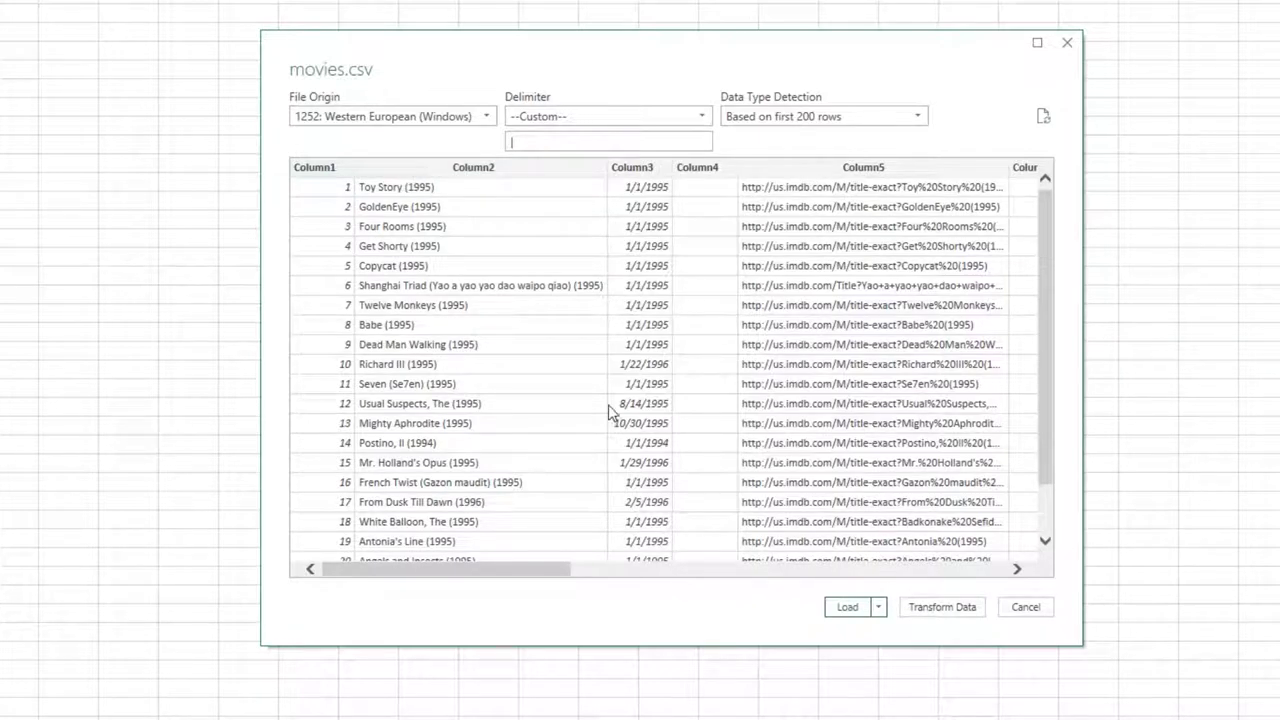
click(953, 614)
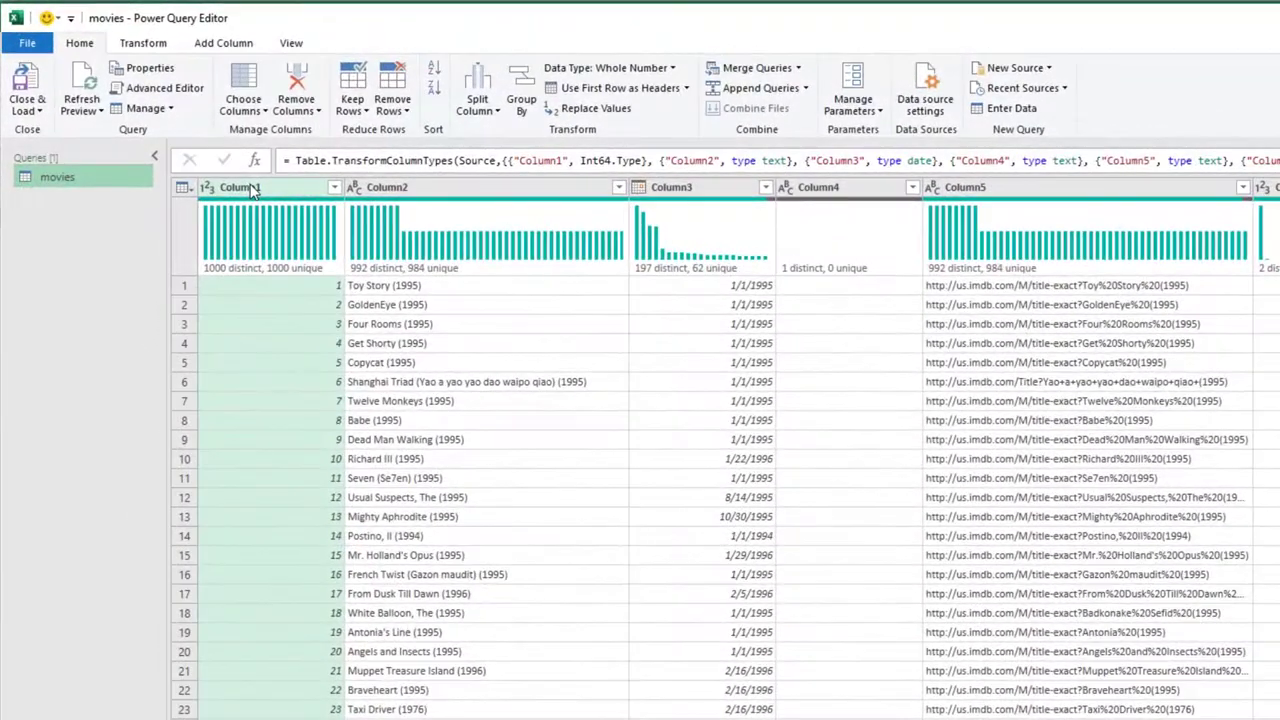
Step: Rename Column1 and Column2 to MovieID and Title
click(184, 138)
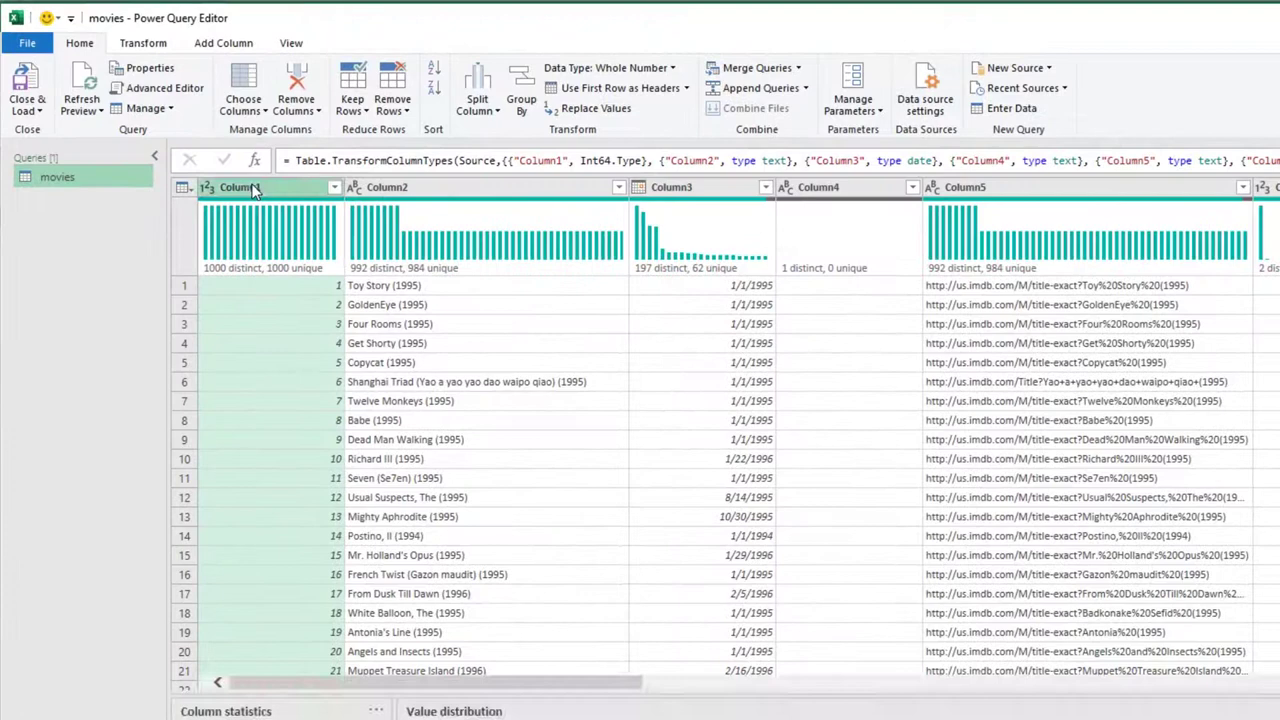
double_click(253, 189)
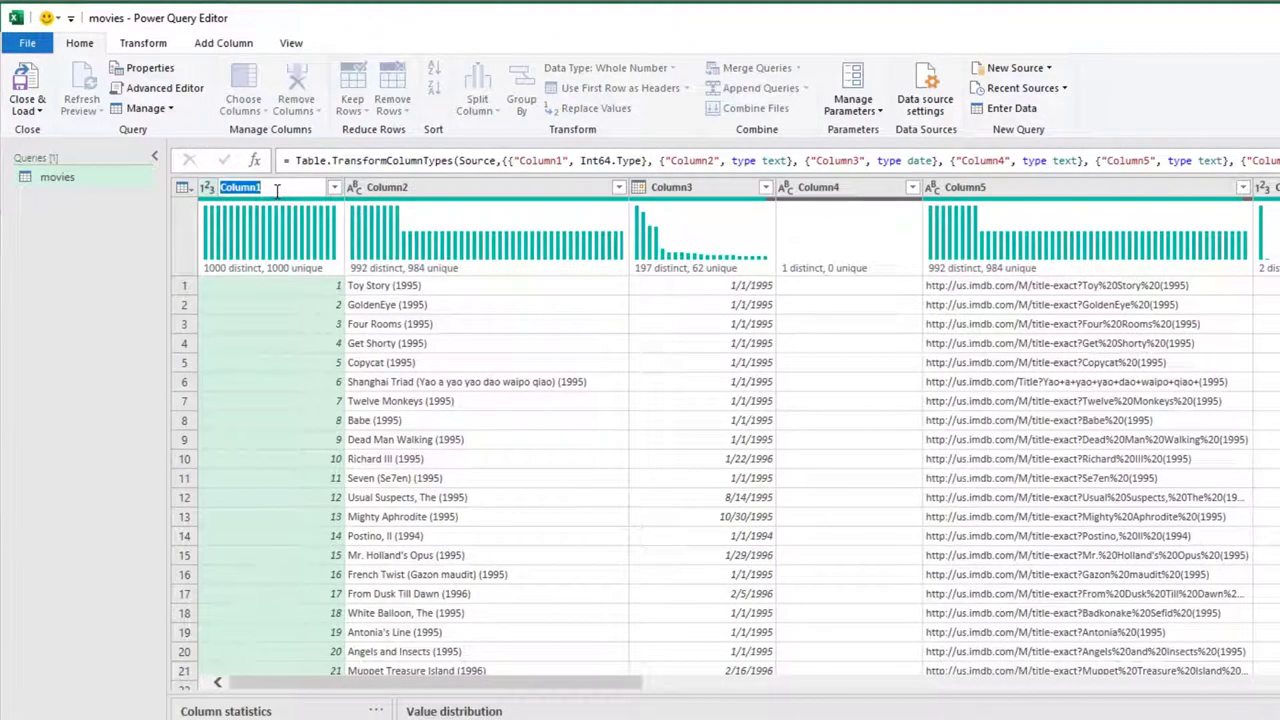
text(MovieID)
double_click(400, 187)
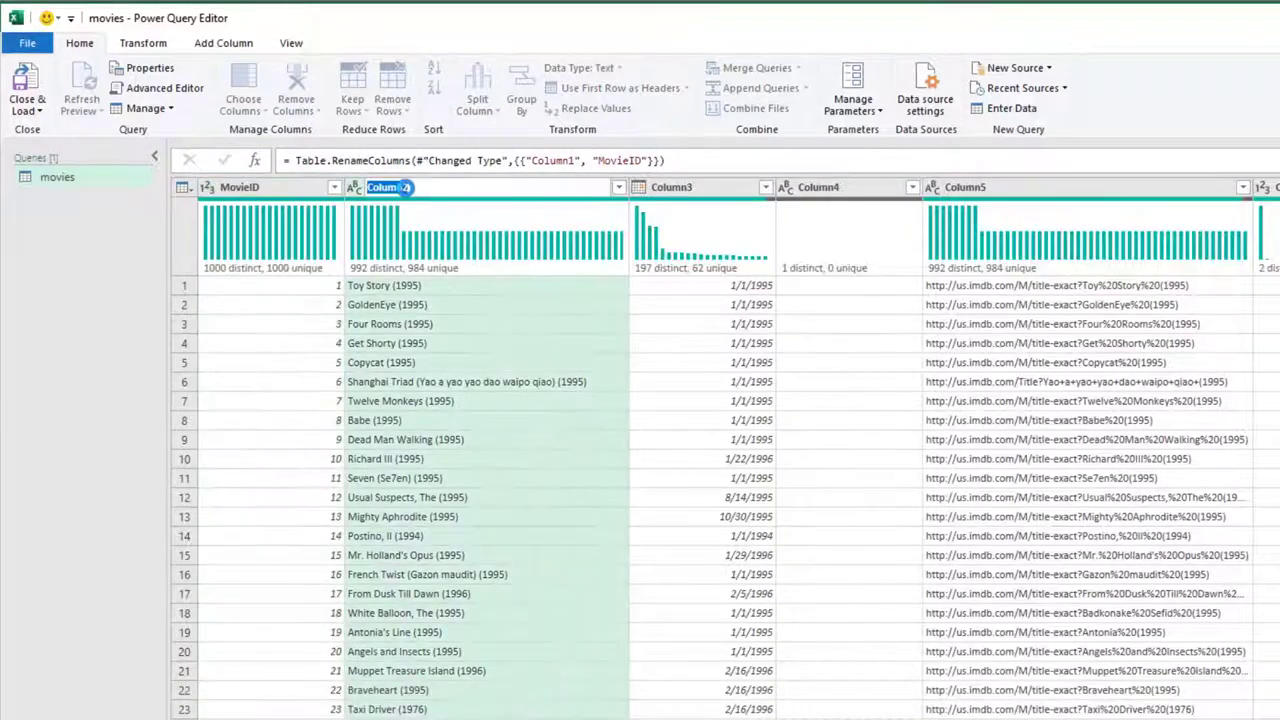
text(Title)
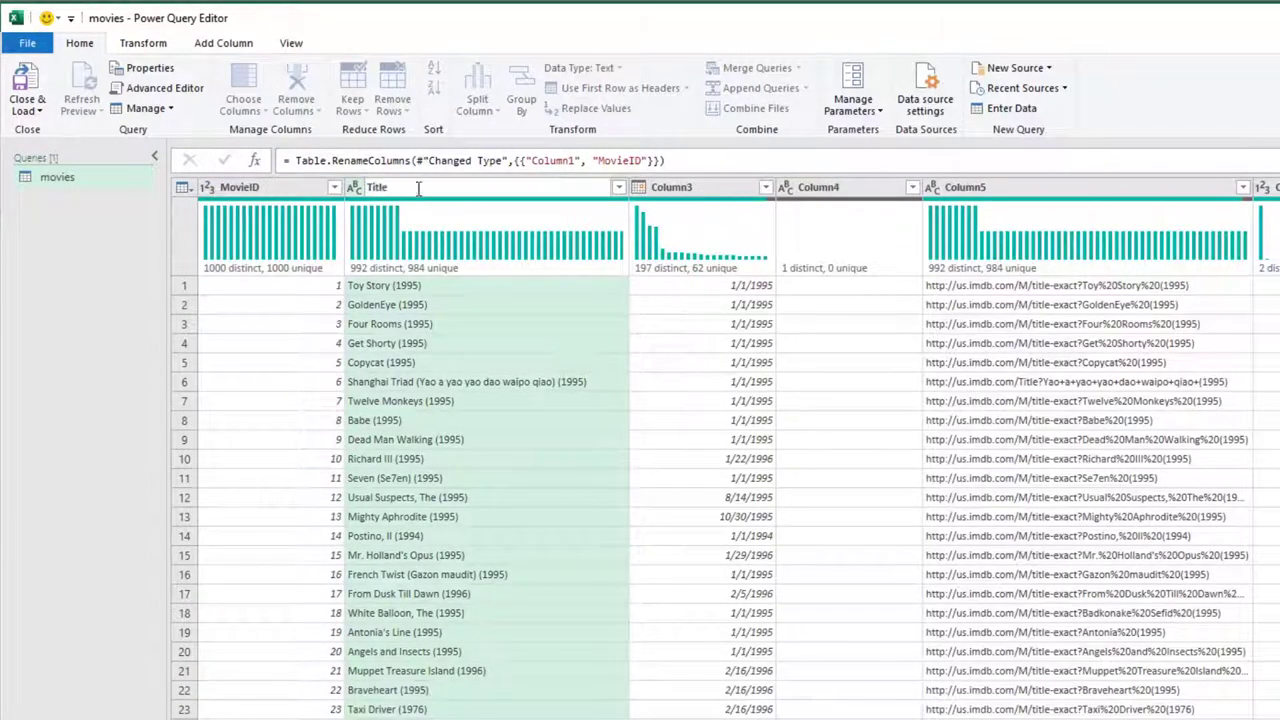
key(Return)
Step: Rename Column3 to Column5 as Release Date, Video Release Date and IMDb Link
double_click(688, 196)
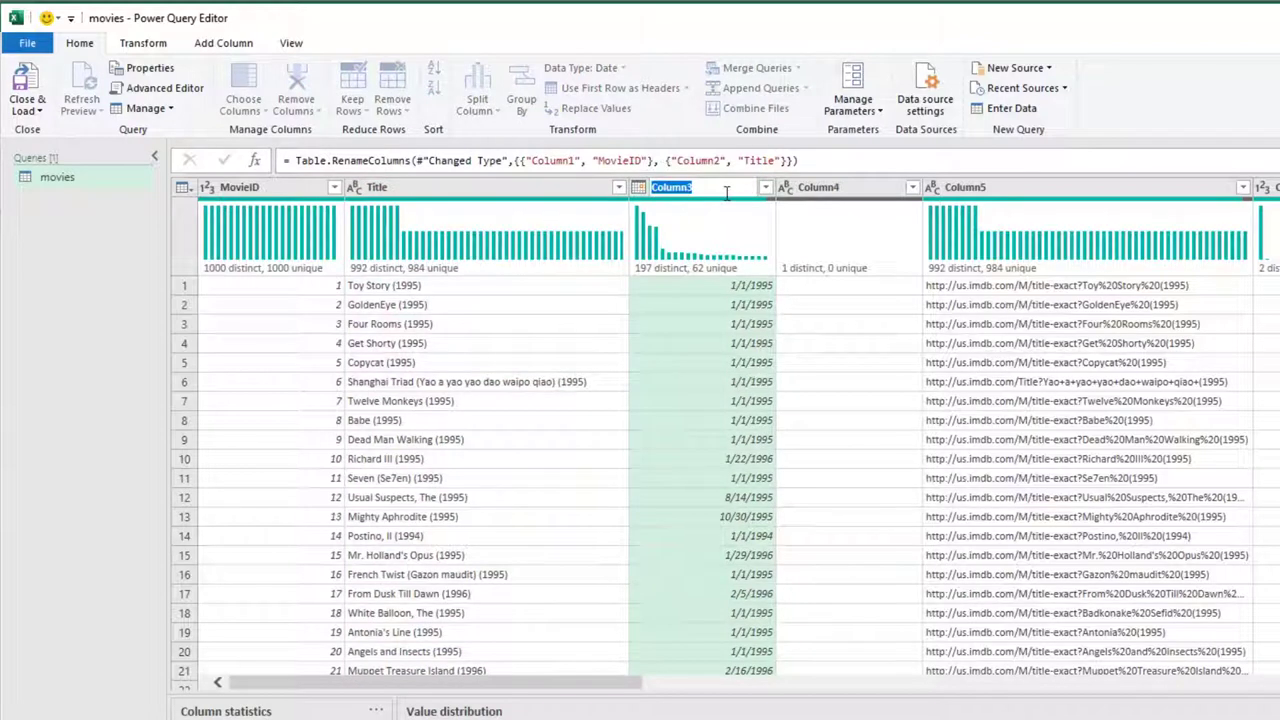
text(Release Date)
key(Return)
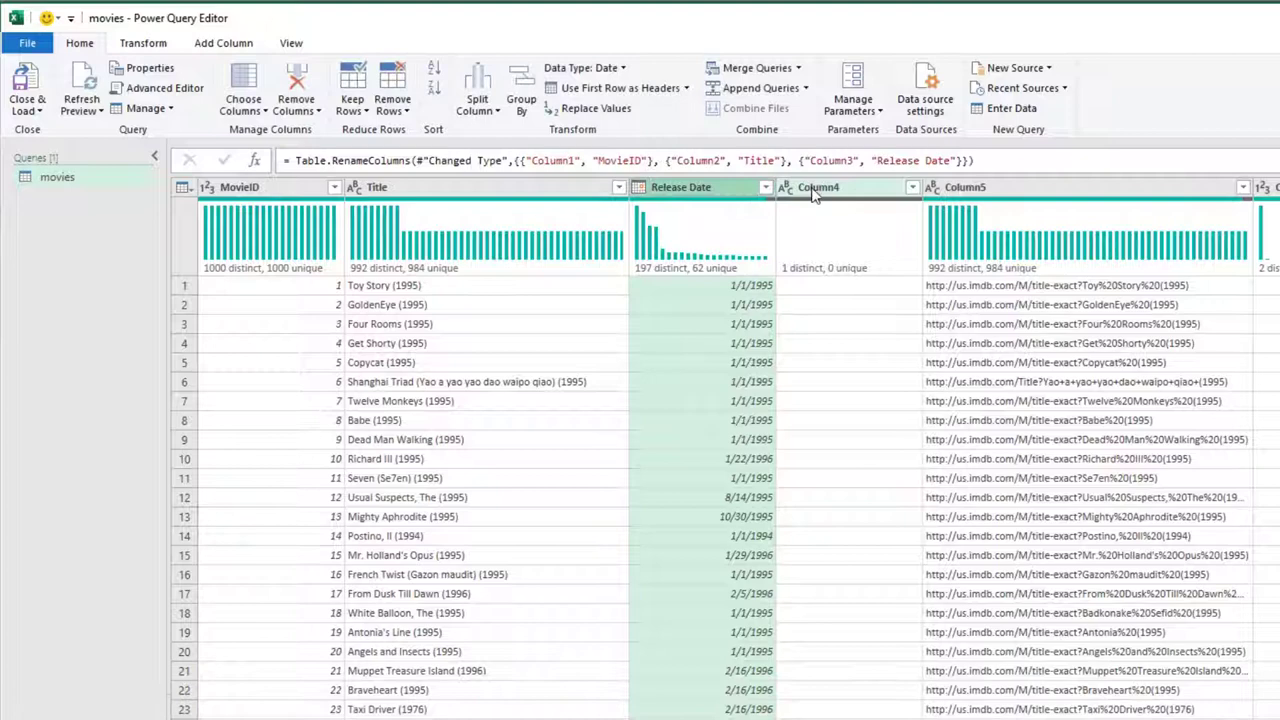
double_click(813, 193)
text(M)
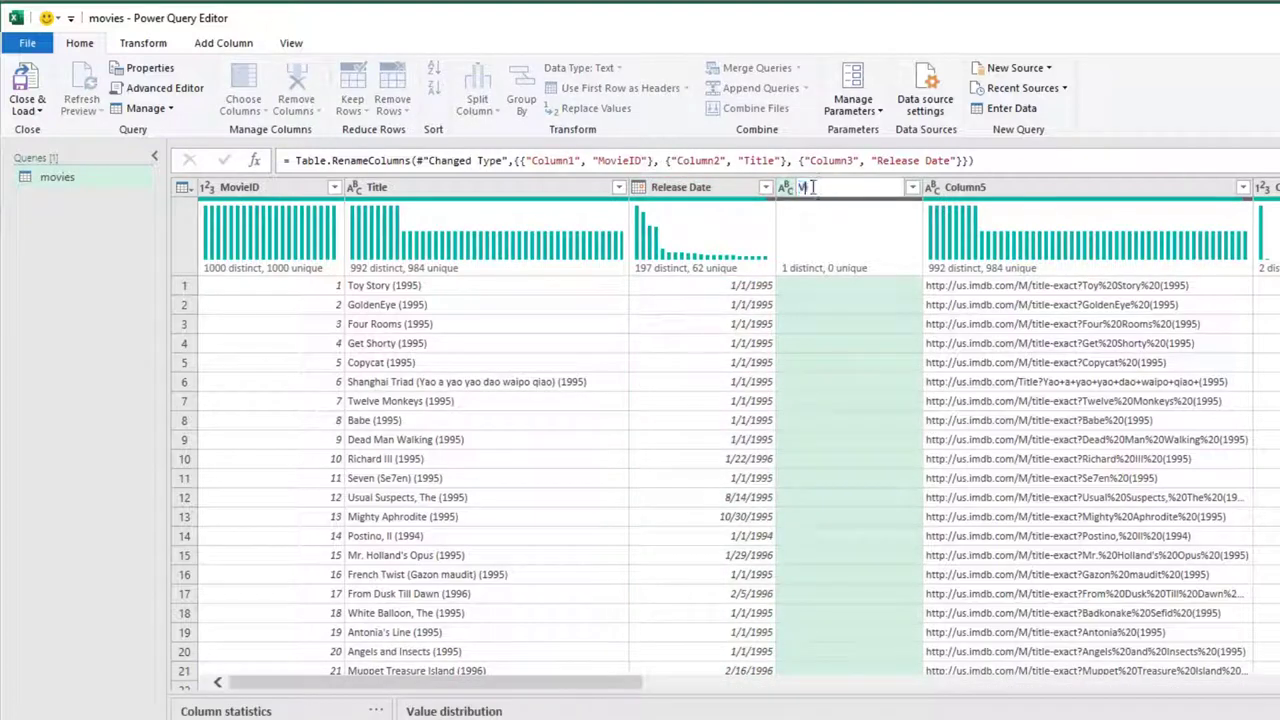
text(ideo Release Date)
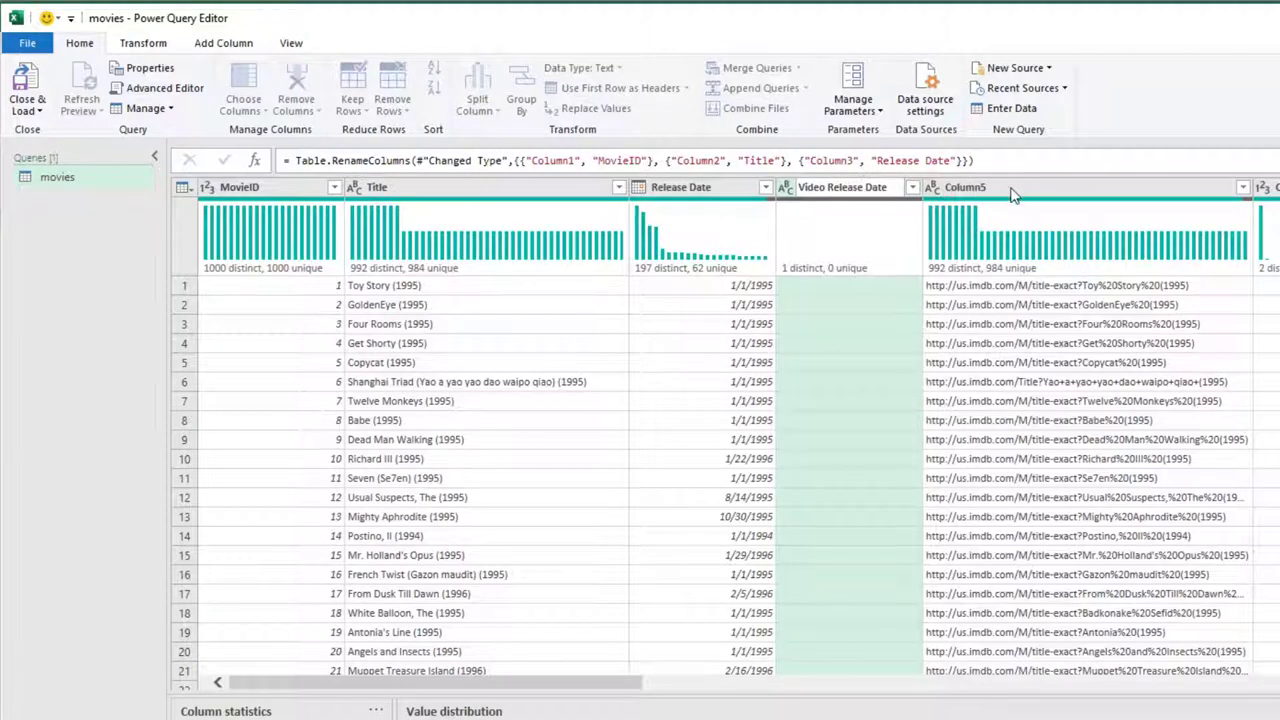
key(Return)
double_click(986, 189)
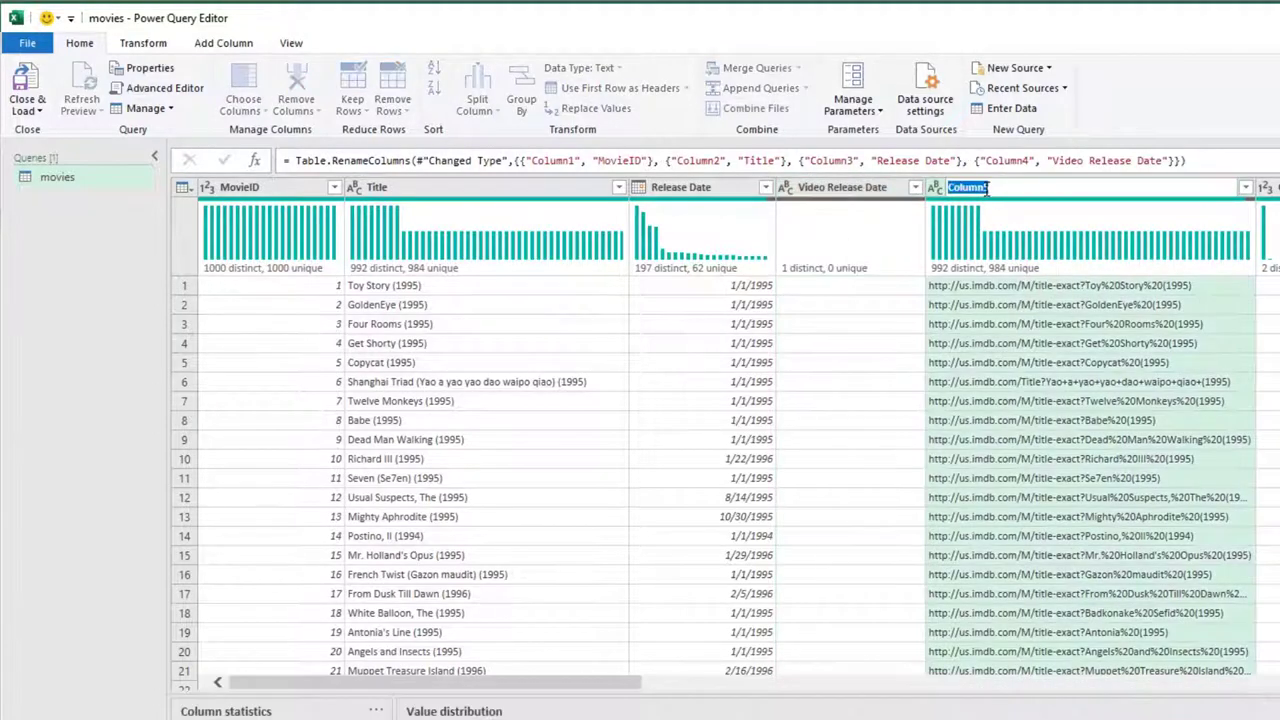
text(IMDb)
text( Uin)
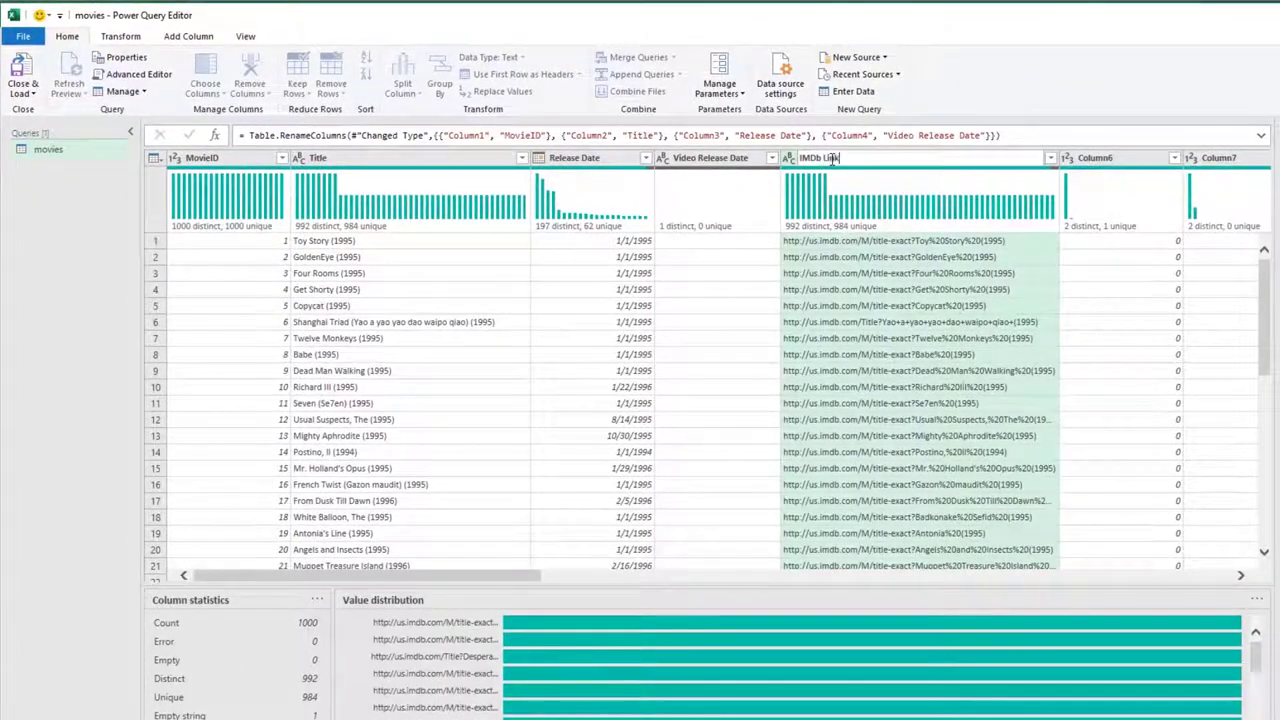
text(k)
key(Return)
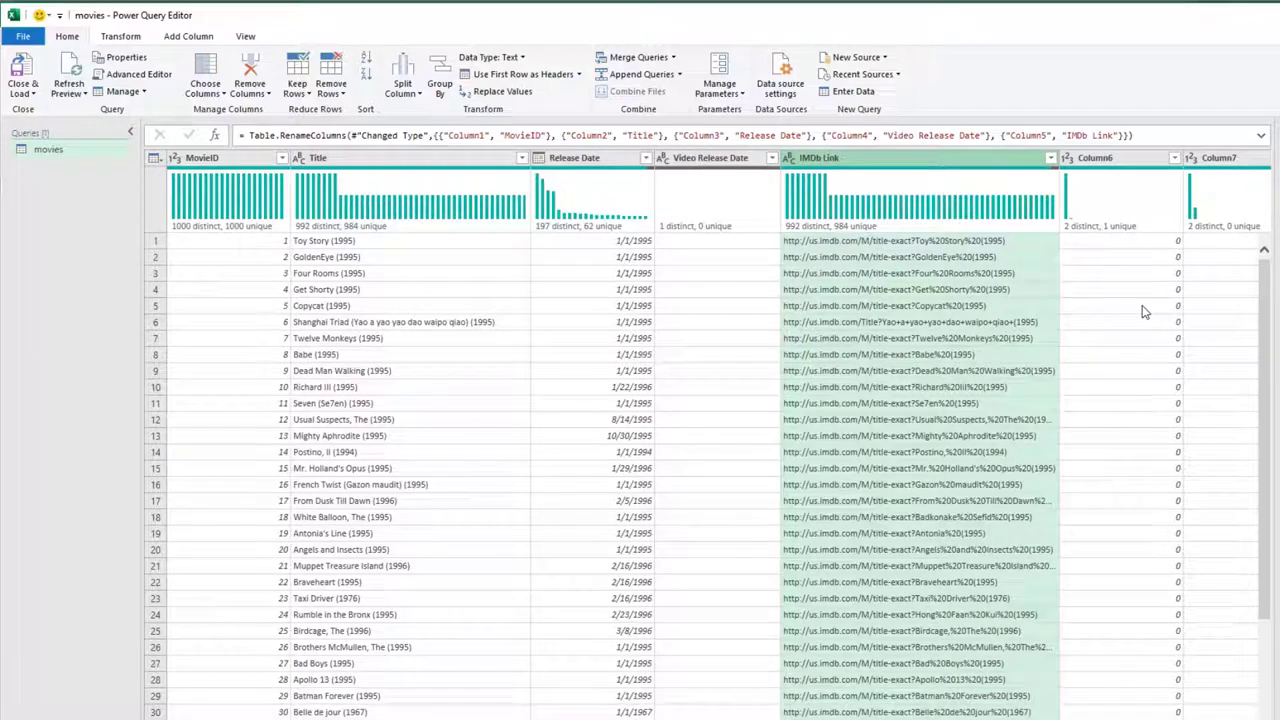
Step: Select Column6 through Column24 and remove them from the movies query
click(1130, 162)
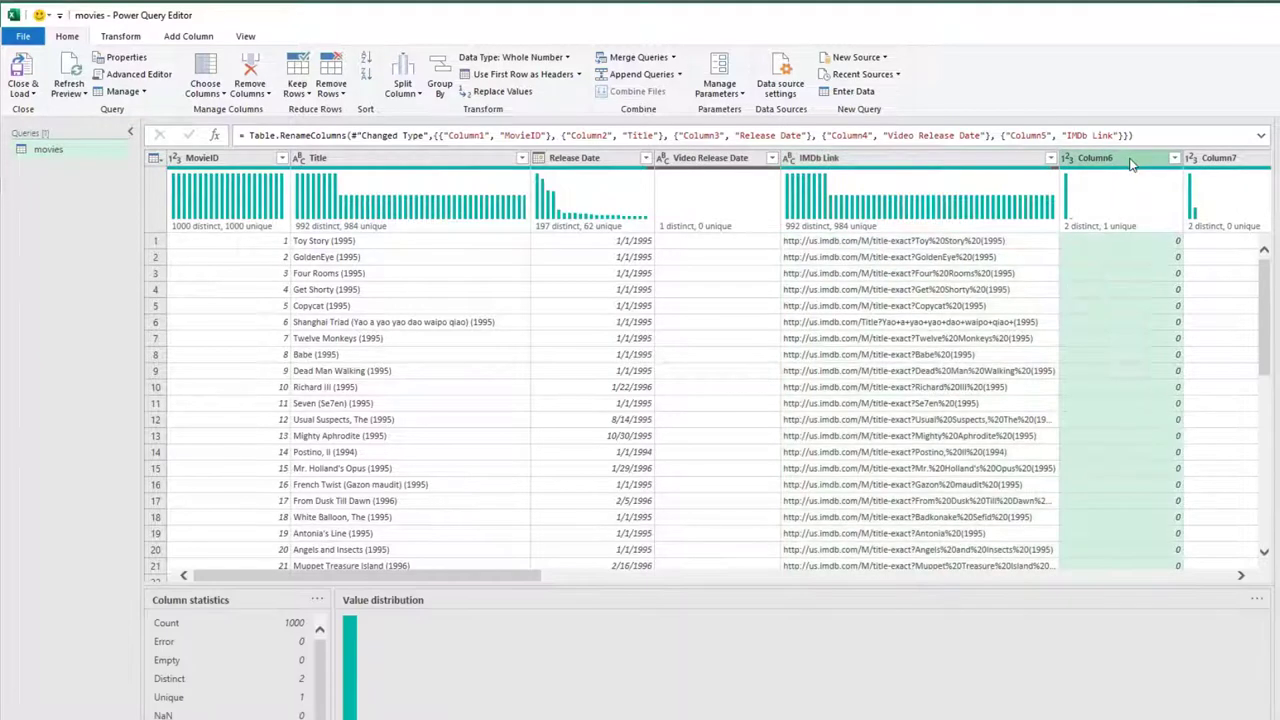
click(1208, 575)
click(1209, 577)
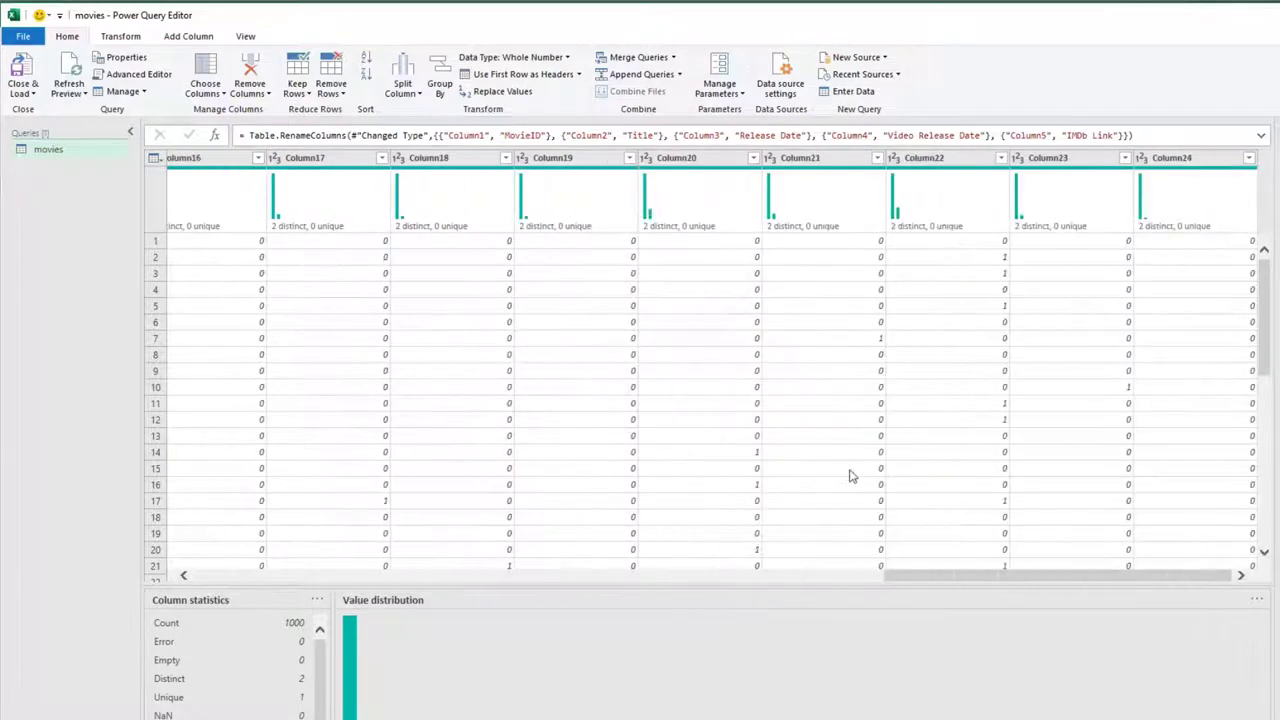
shift+click(1197, 162)
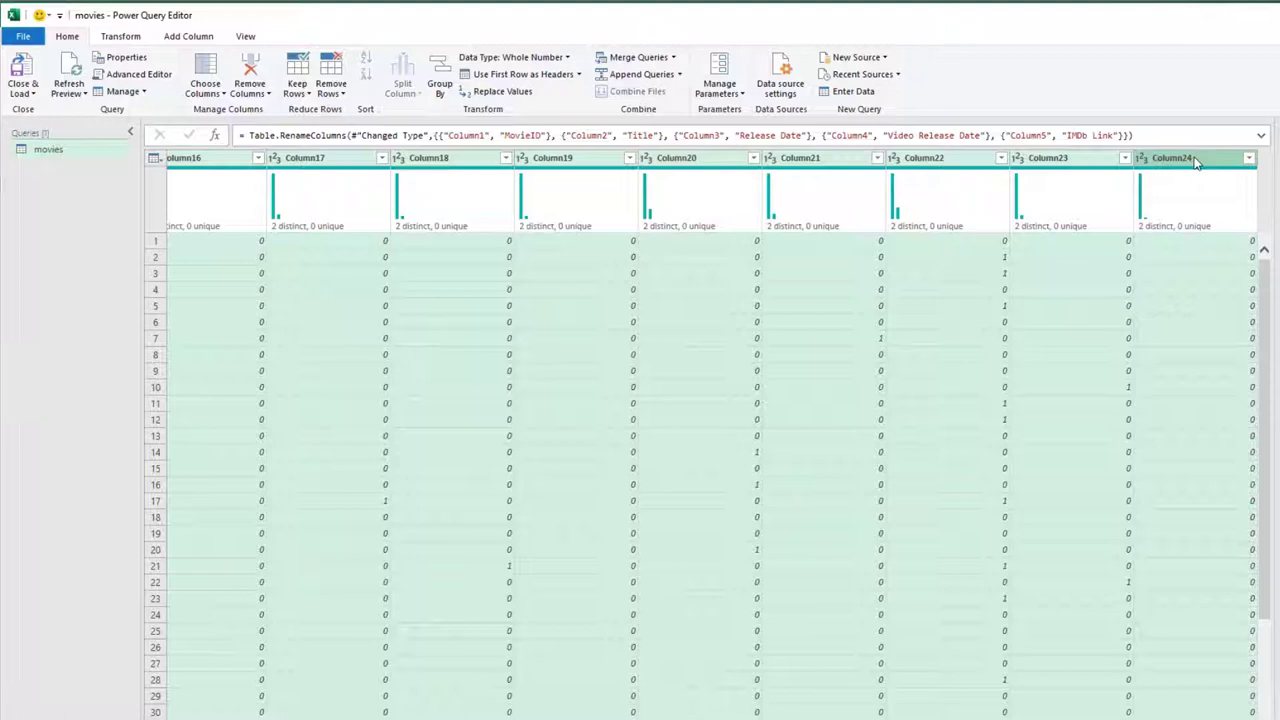
click(249, 66)
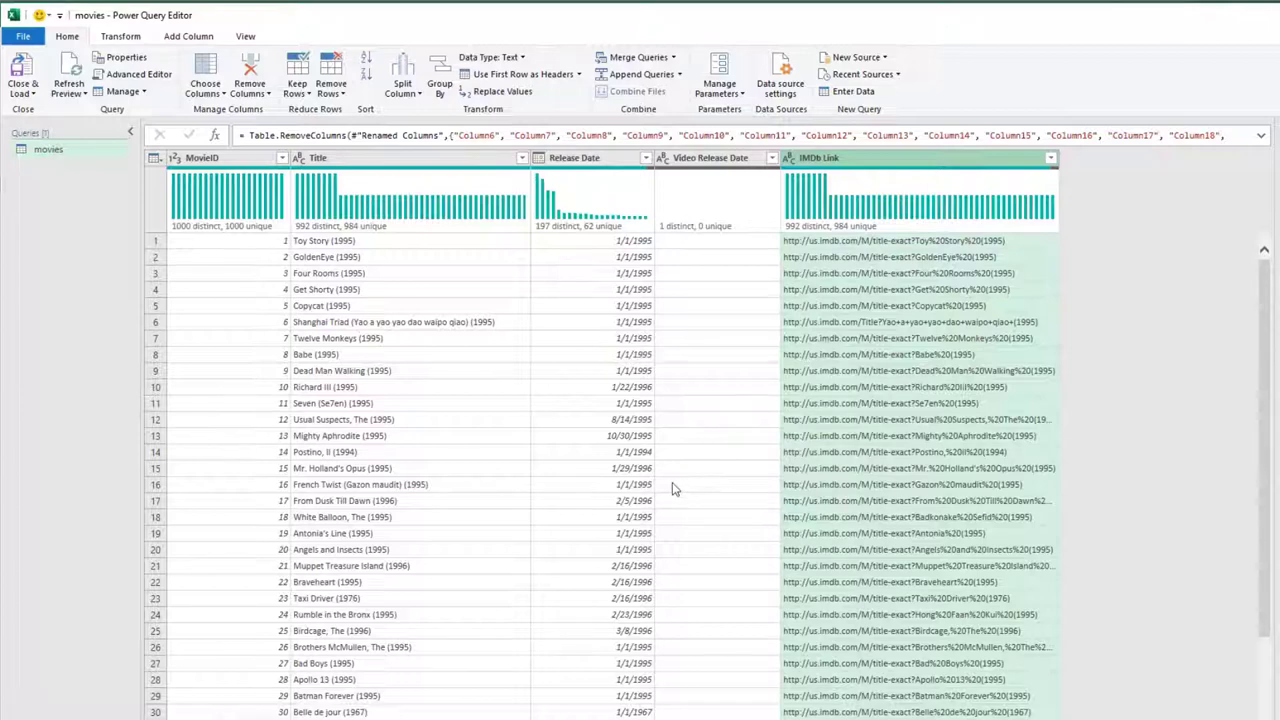
Step: Load the query into Book1 as a table and delete its Video Release Date column
click(24, 86)
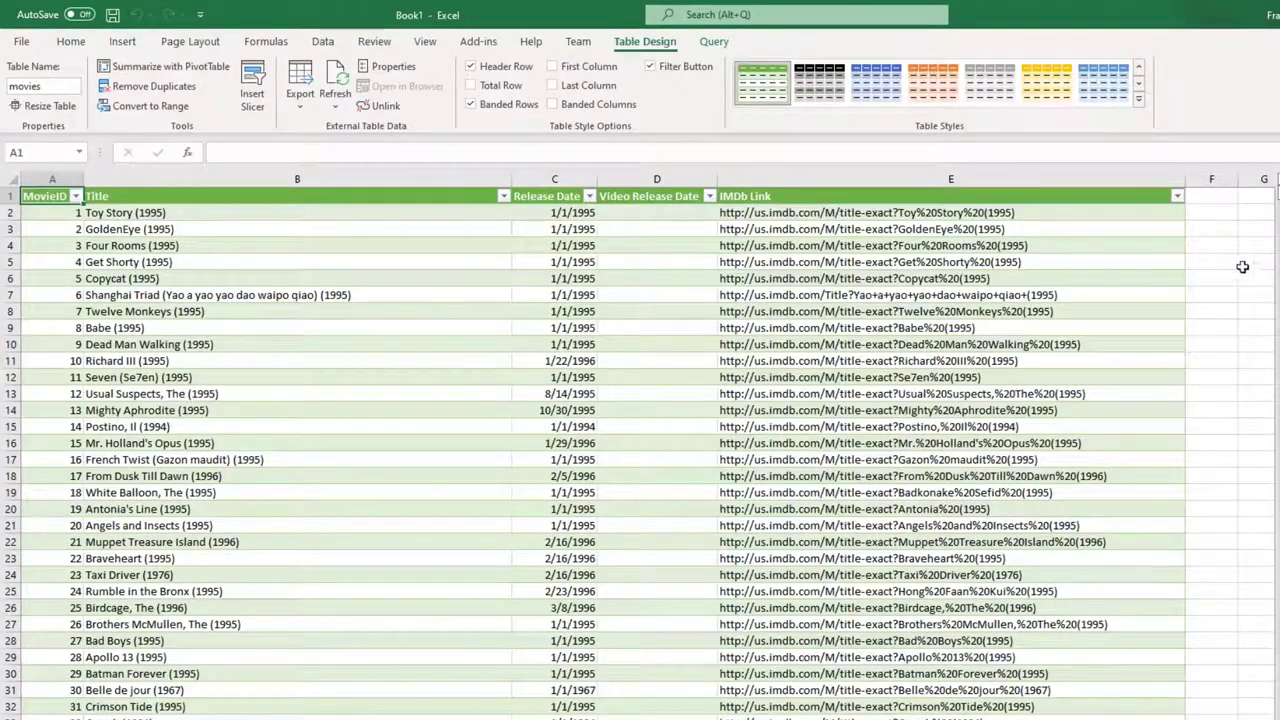
mouse_move(1277, 210)
mouse_down()
mouse_move(1270, 719)
mouse_move(1270, 195)
mouse_up()
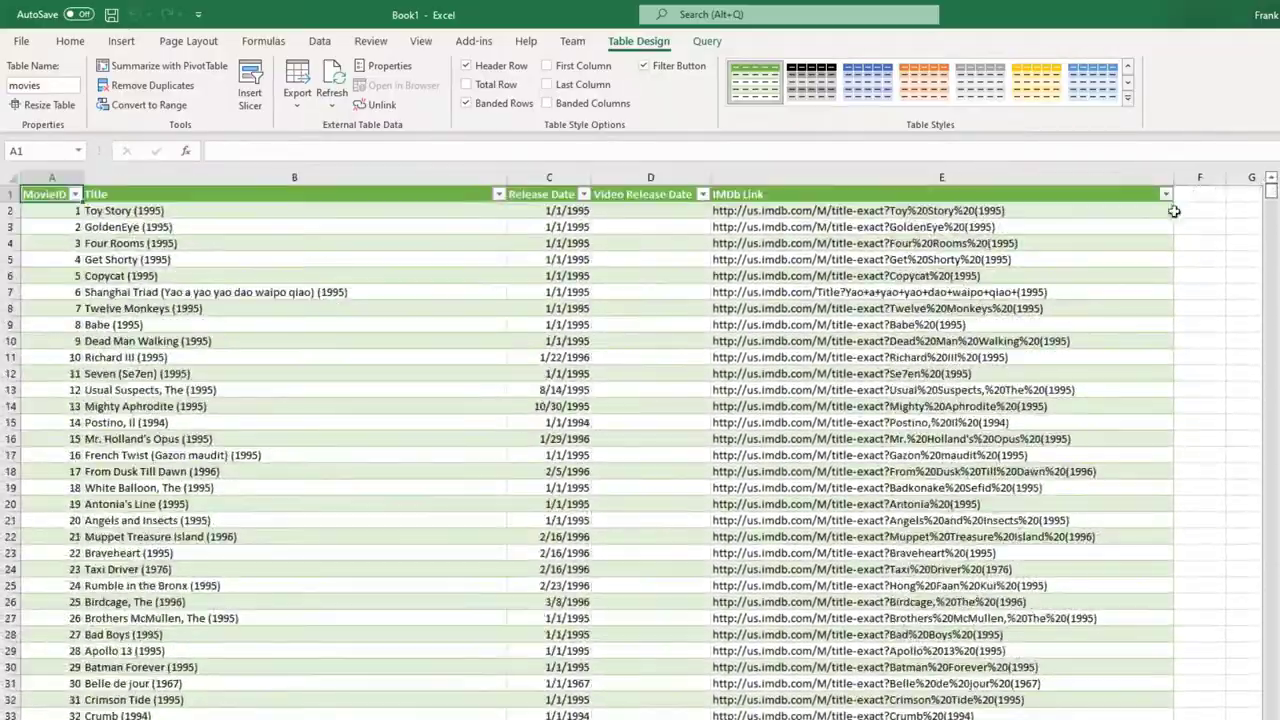
click(664, 176)
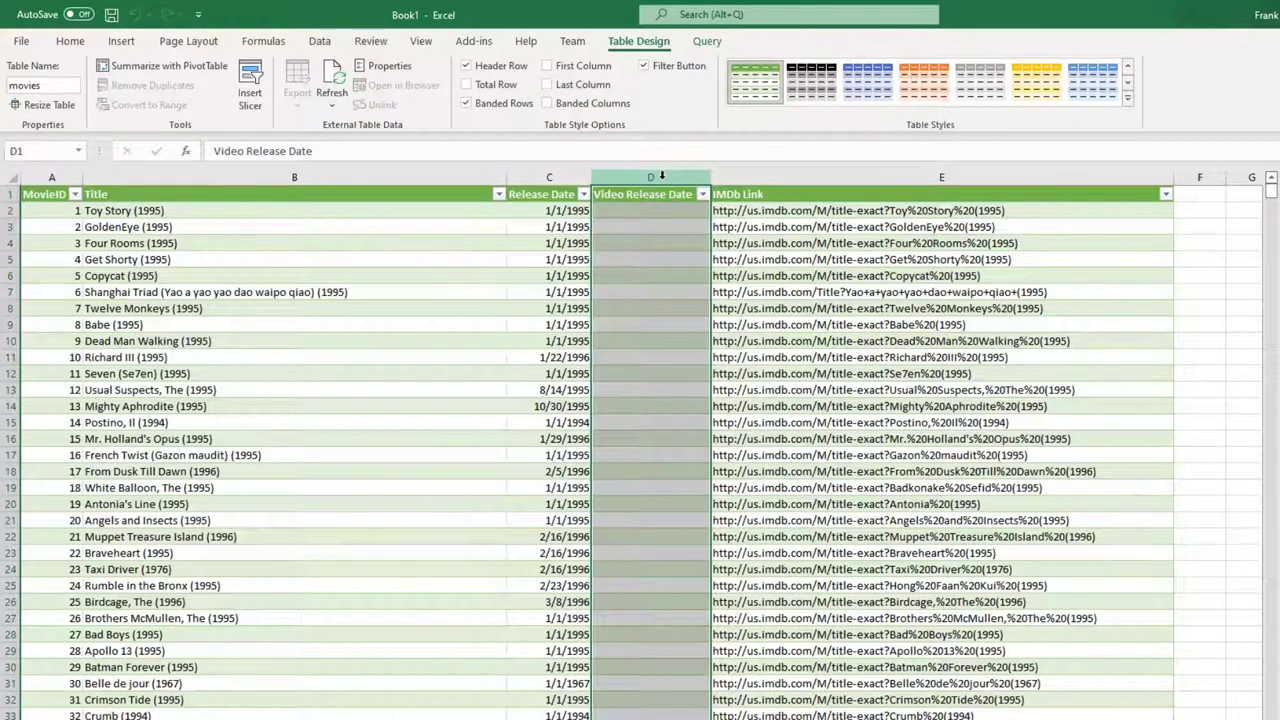
right_click(662, 176)
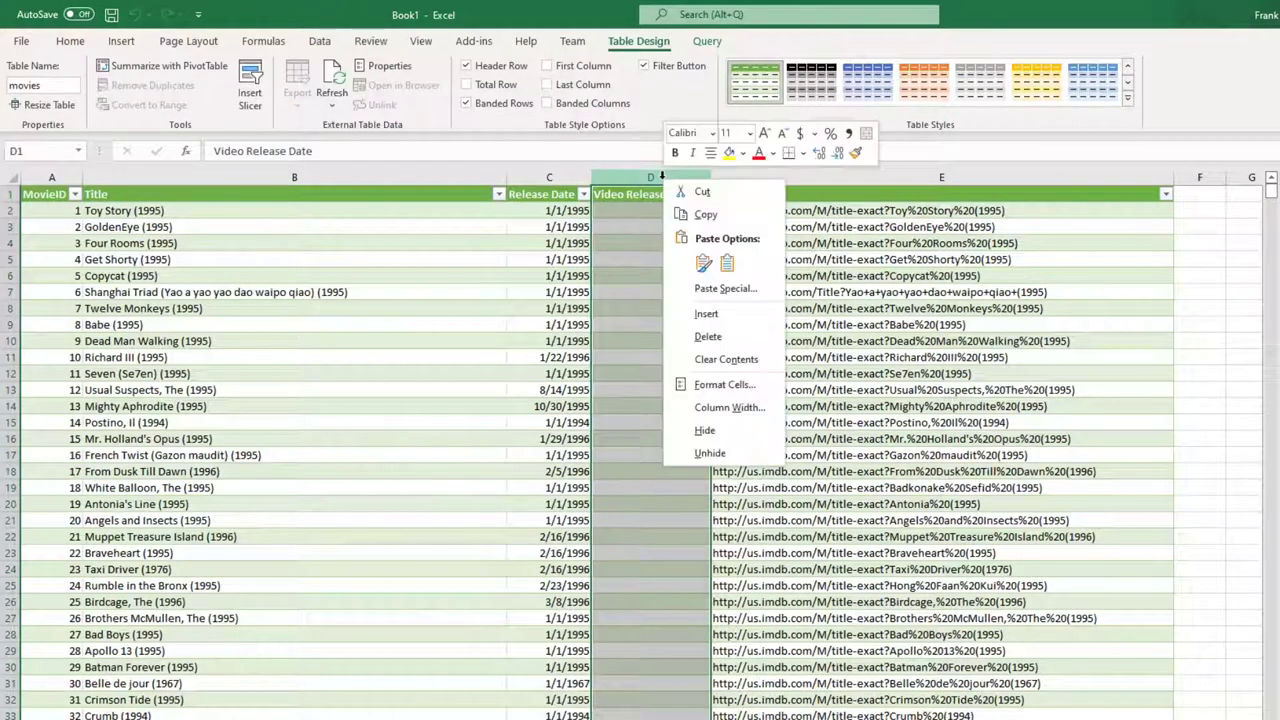
click(730, 336)
click(1093, 273)
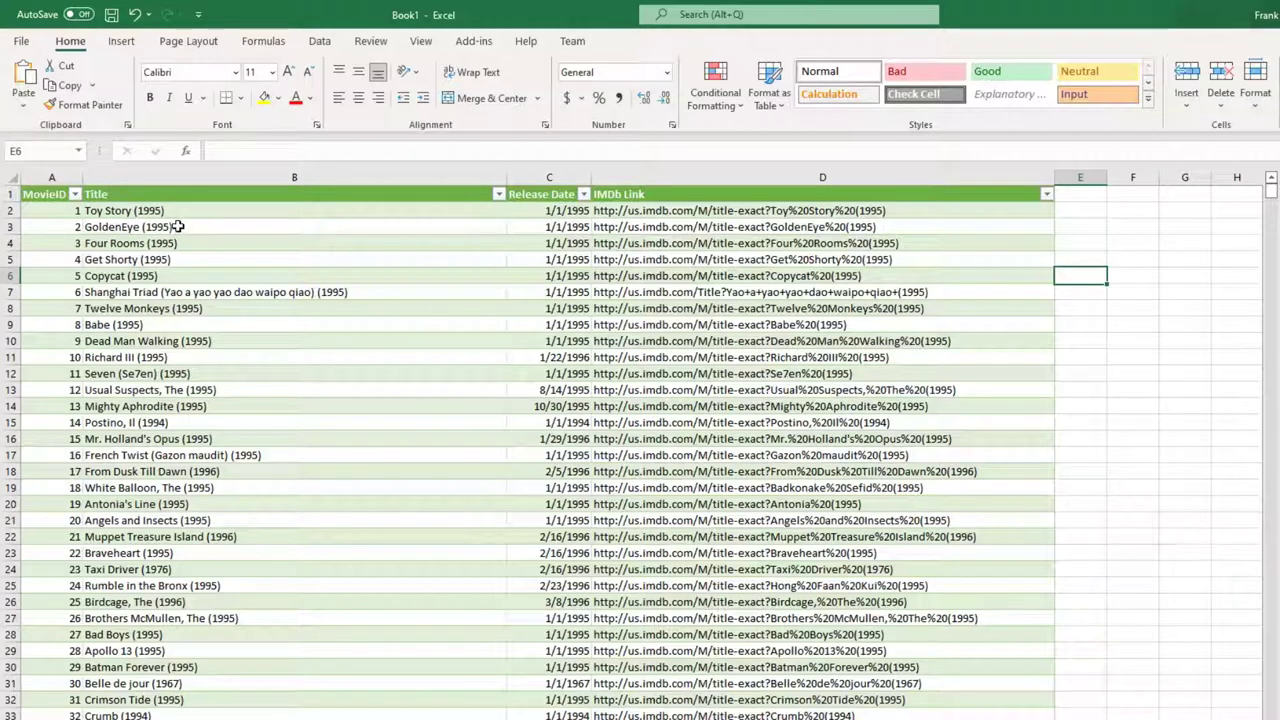
Step: Add the header Movie Name in cell E1
click(1086, 199)
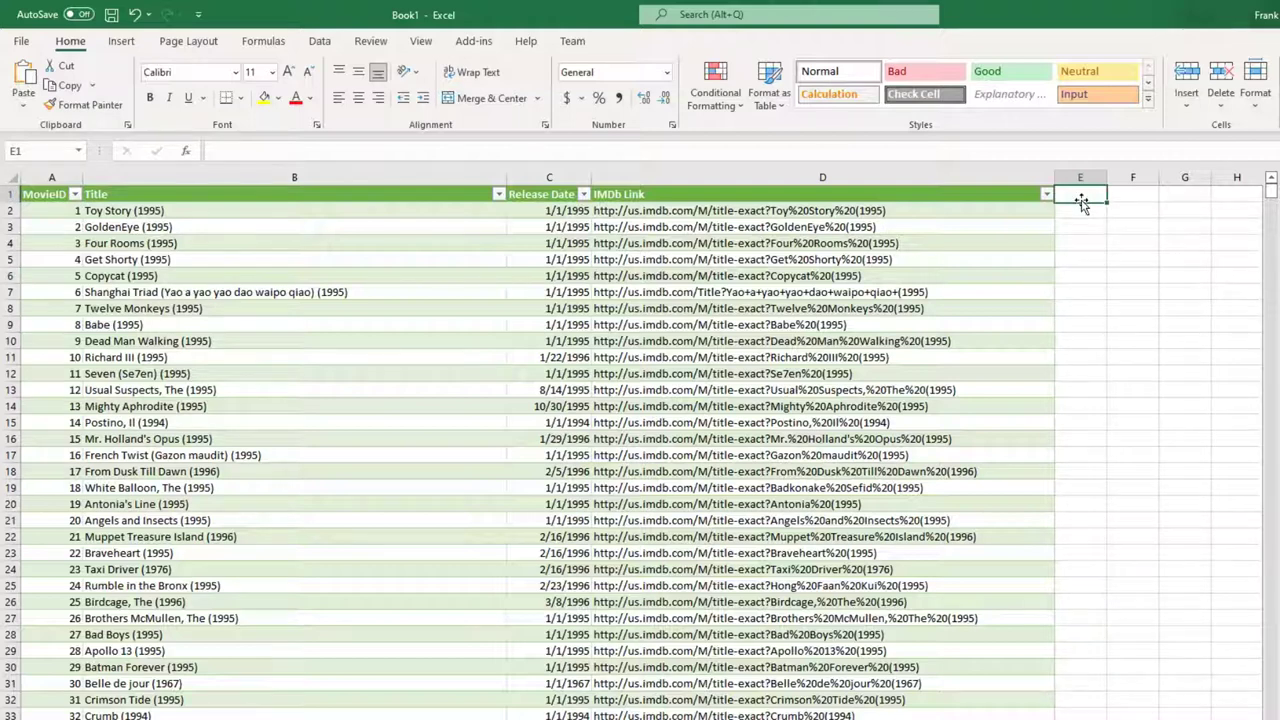
text(Mov)
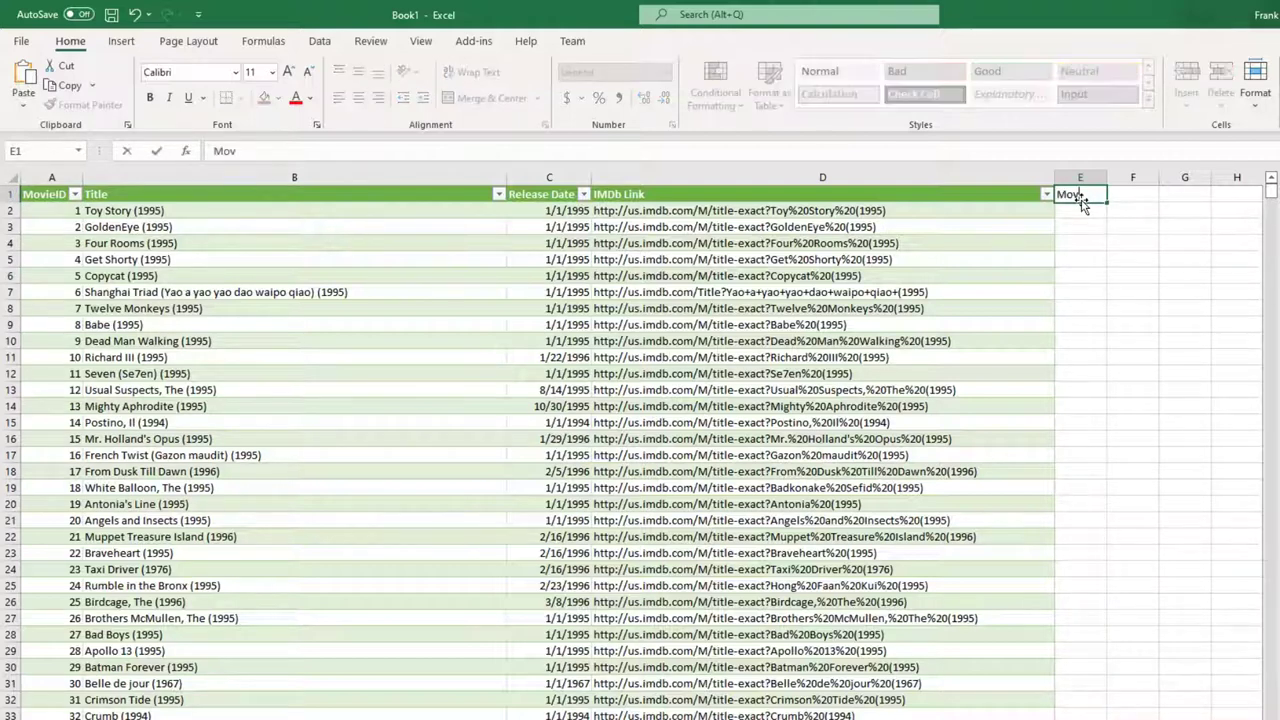
text(ie Name)
key(Return)
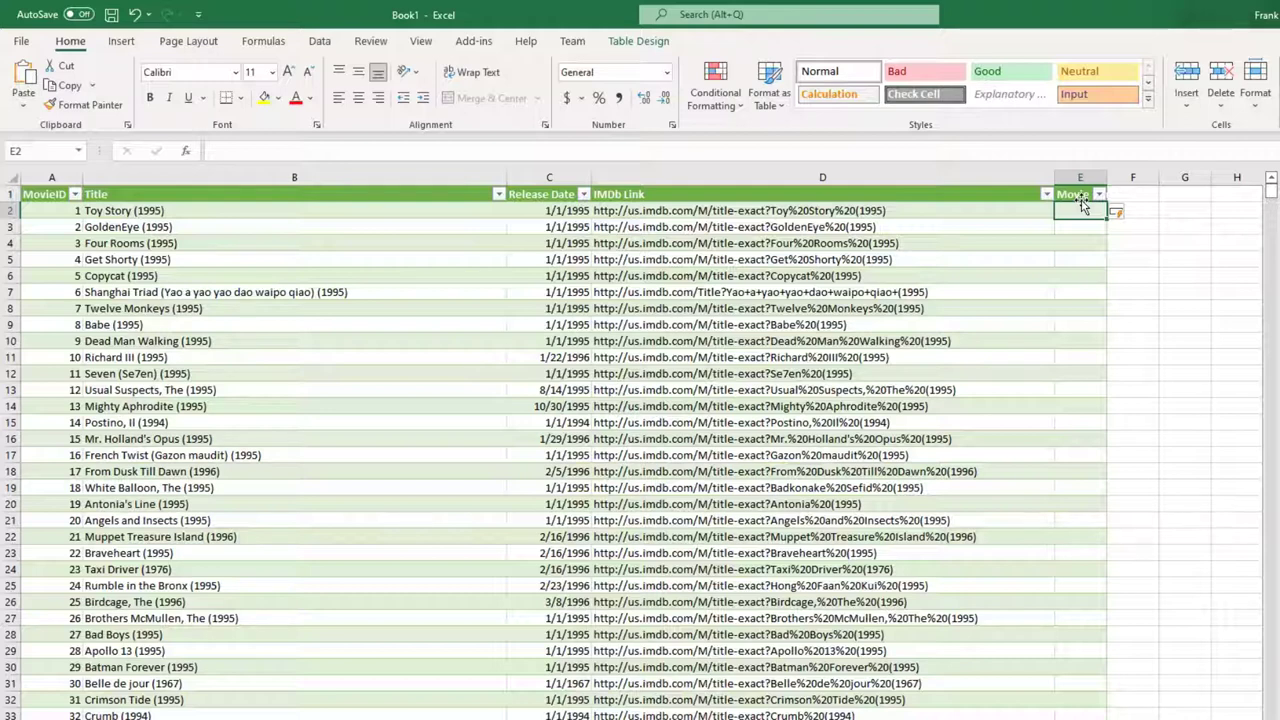
text(=)
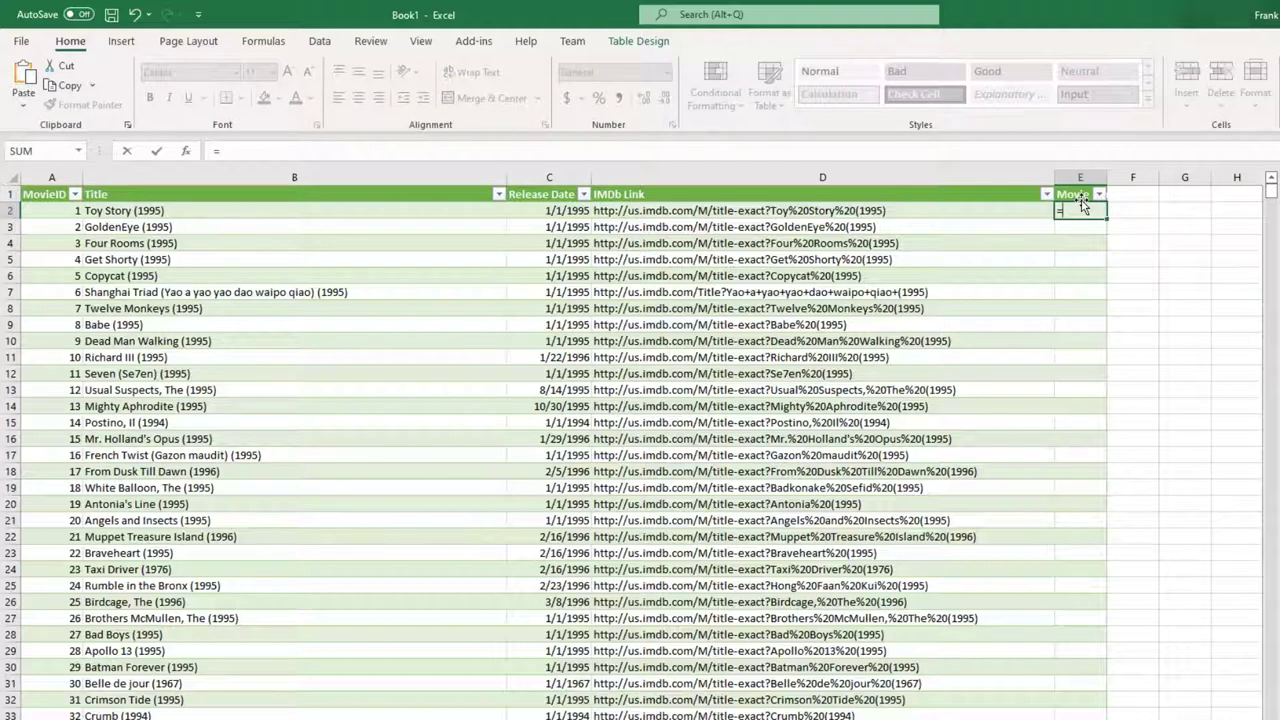
text(LEFT()
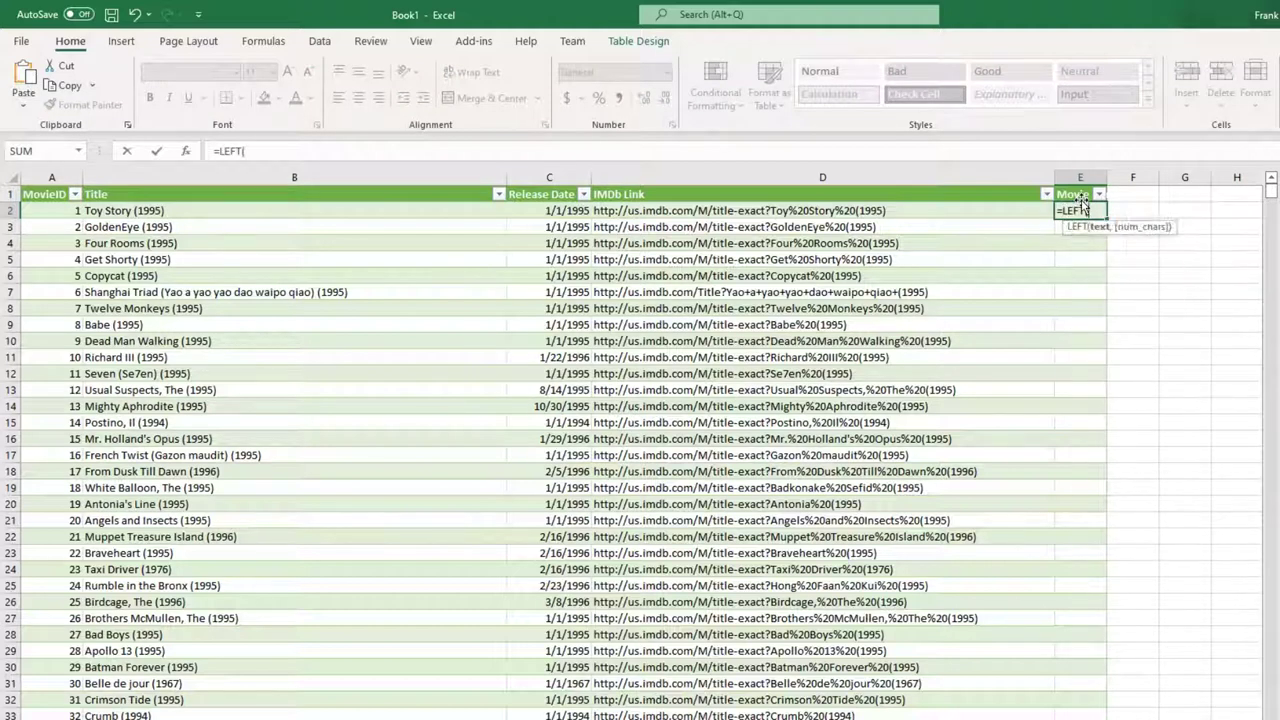
click(282, 213)
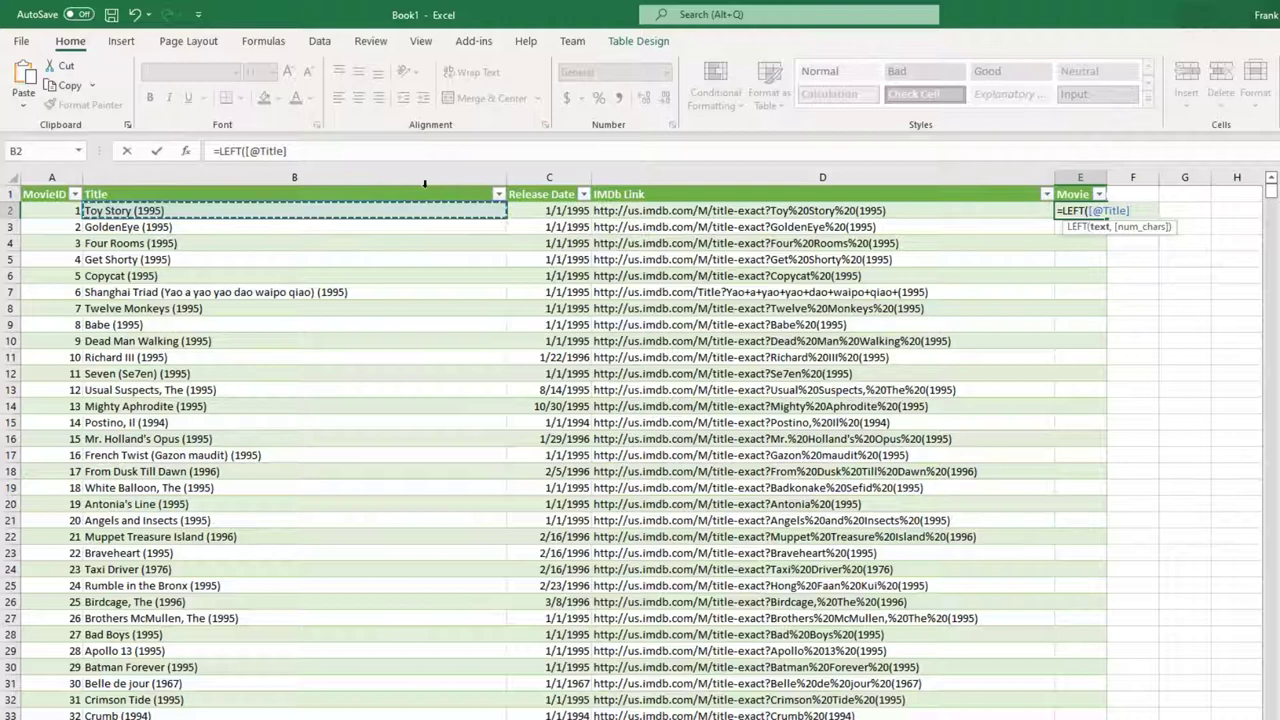
text(,)
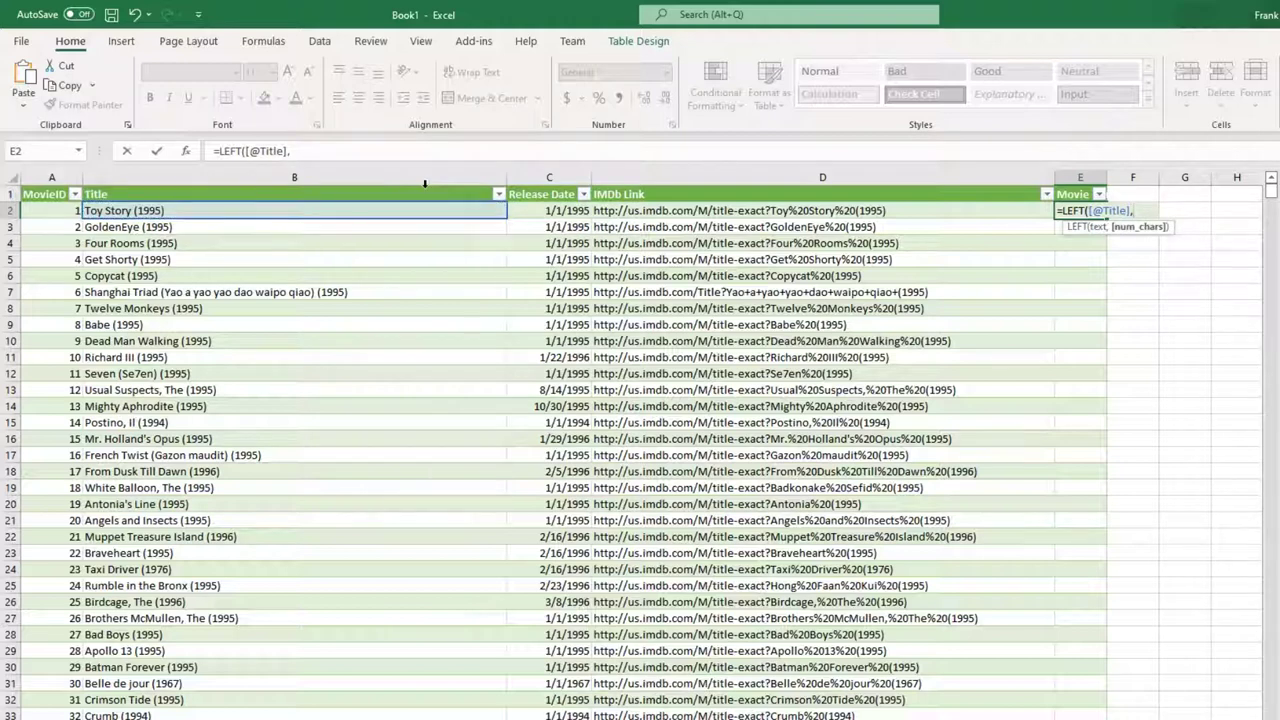
text( LEN)
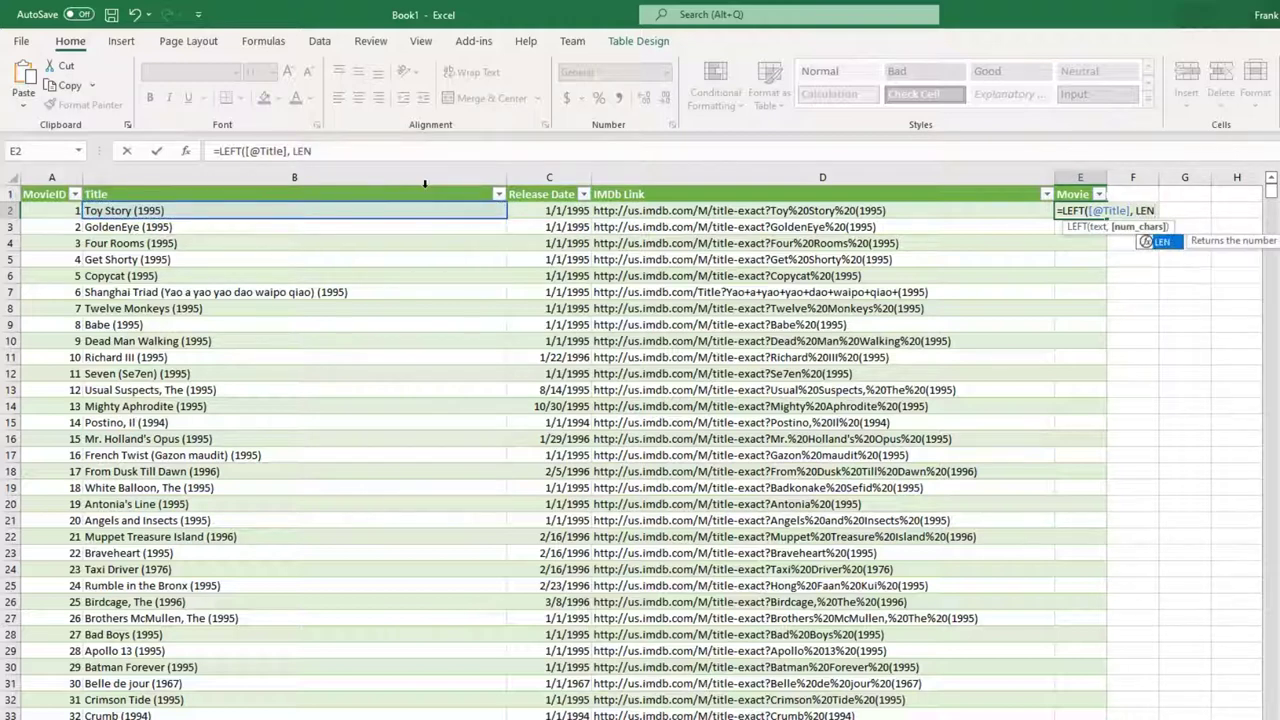
text(()
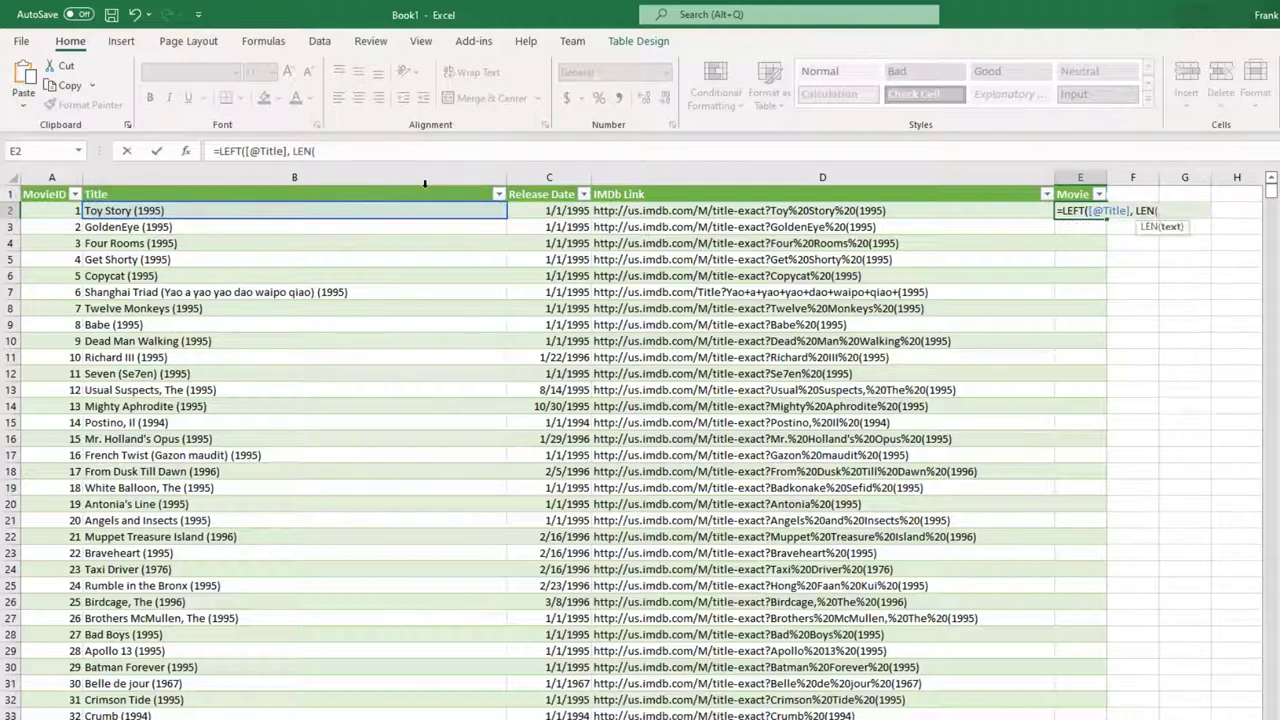
click(295, 210)
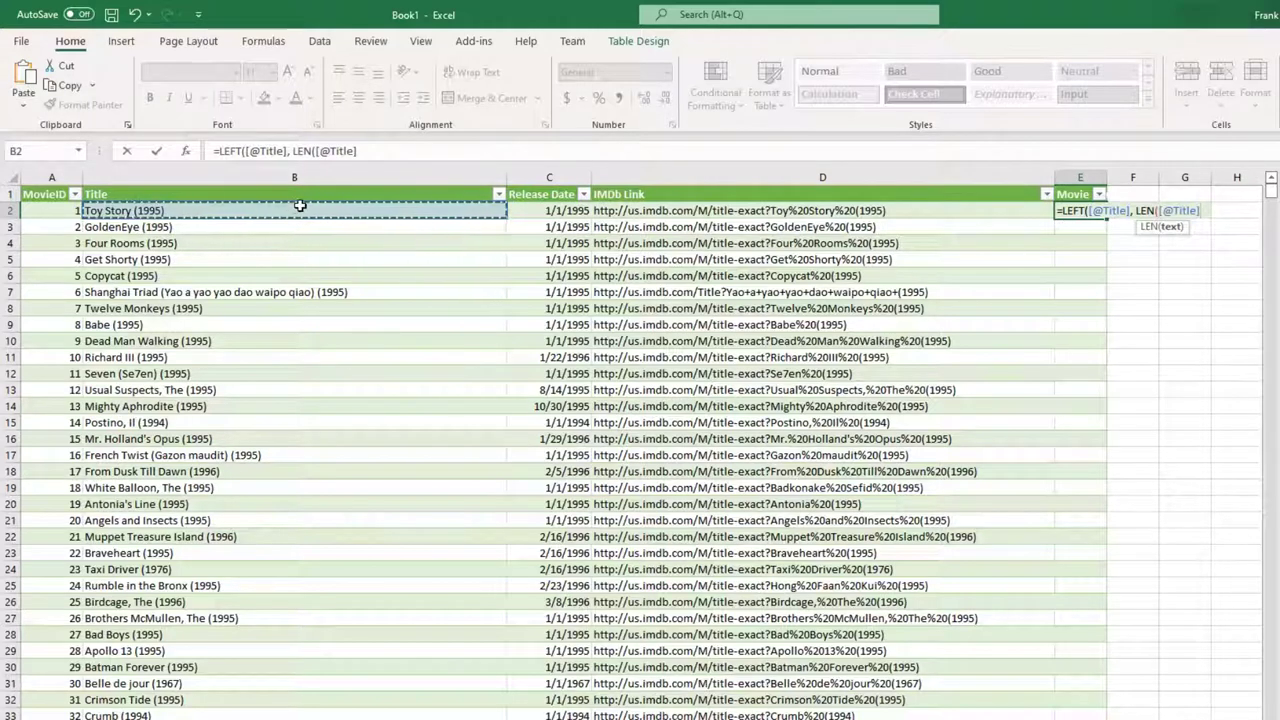
text()-)
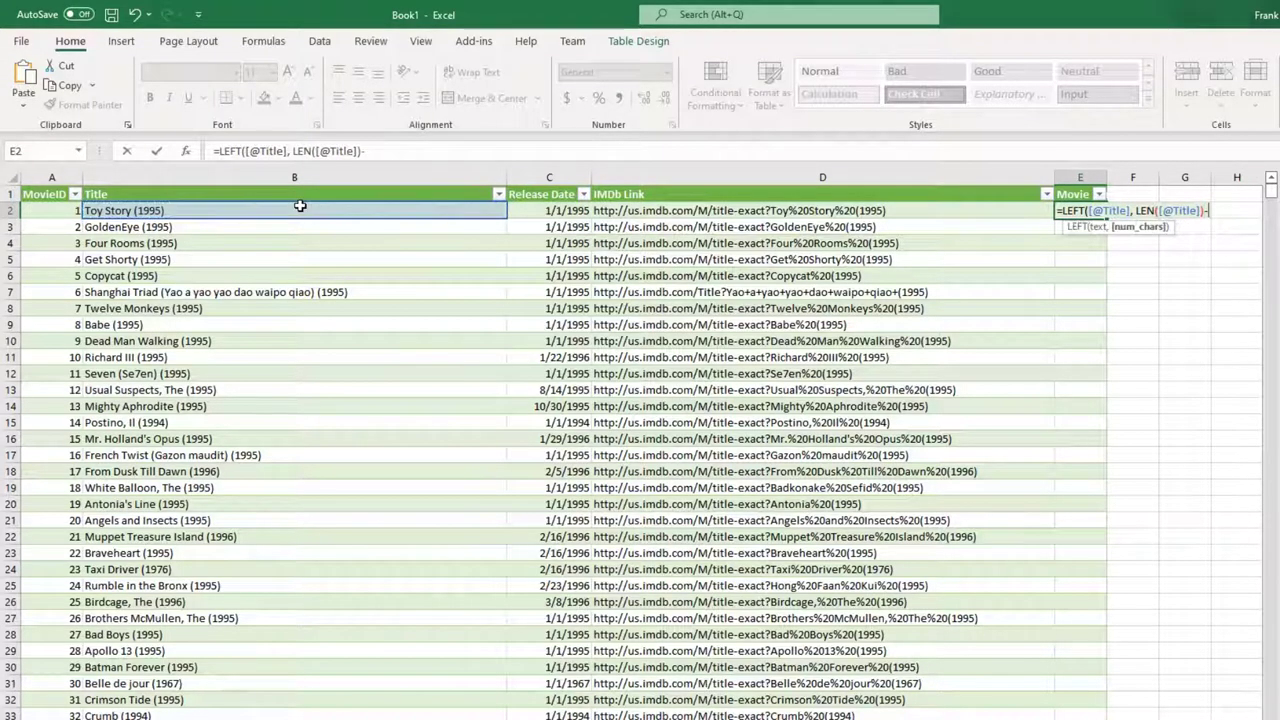
text(6))
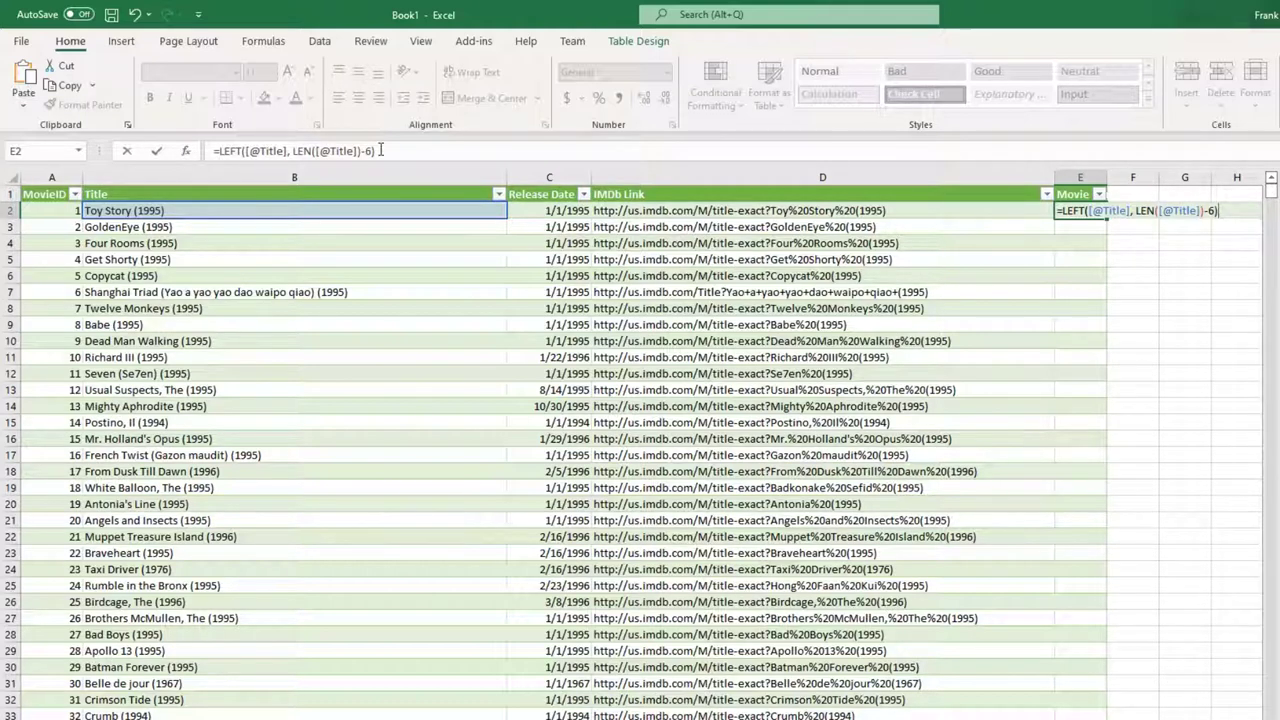
Step: Commit the Movie Name formula so it fills down, then widen column E to fit the names
key(Return)
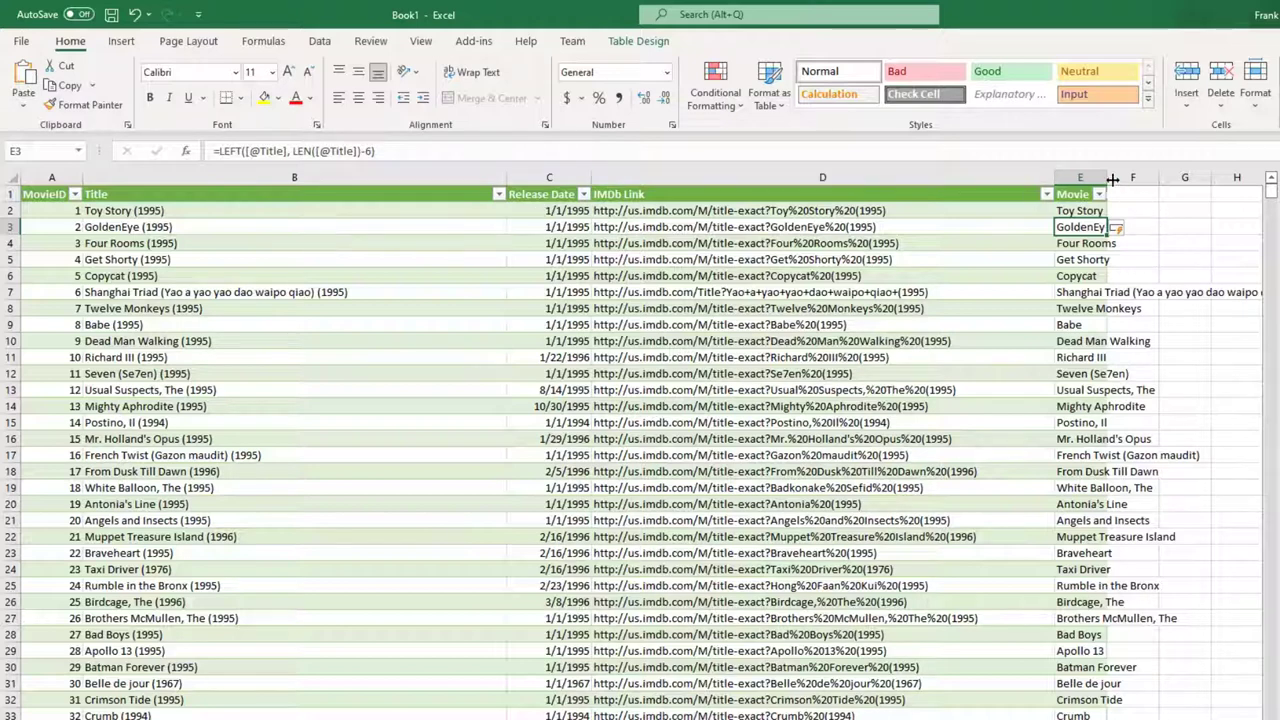
drag(1110, 177, 1262, 190)
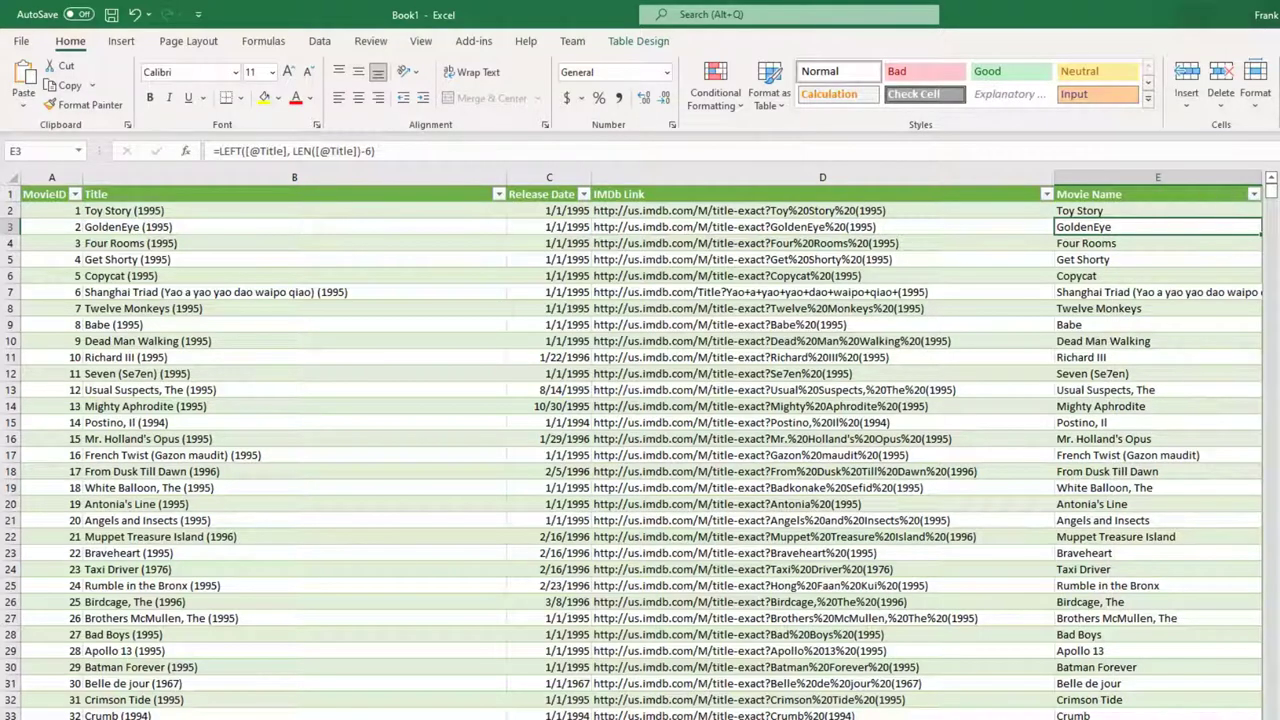
scroll(640, 450, right, 5)
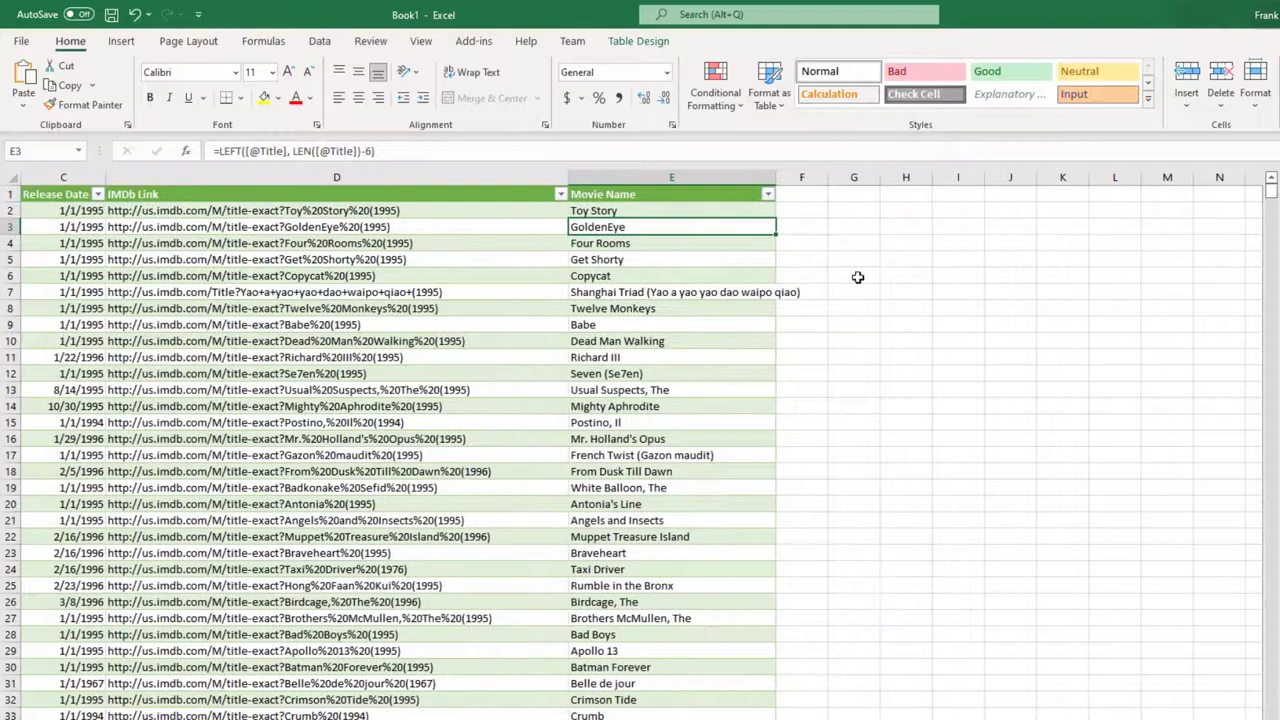
Step: Add the header Release Month in cell F1
click(806, 202)
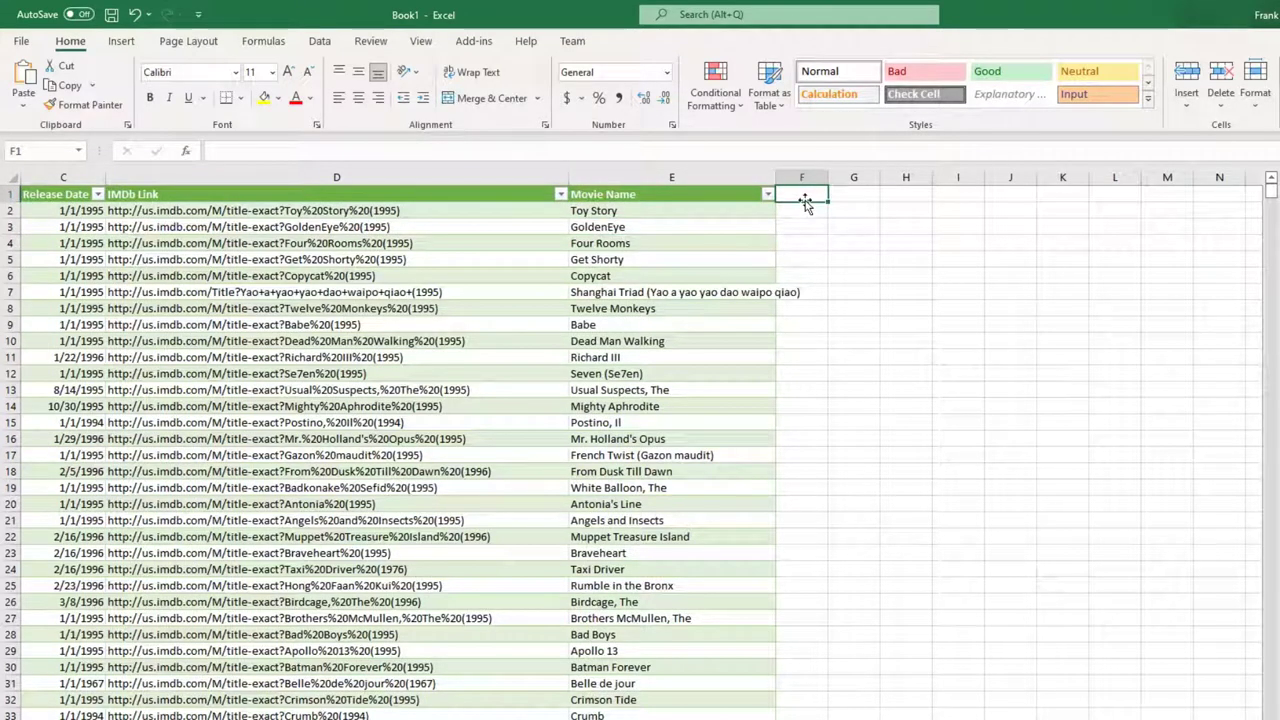
text(Release Month)
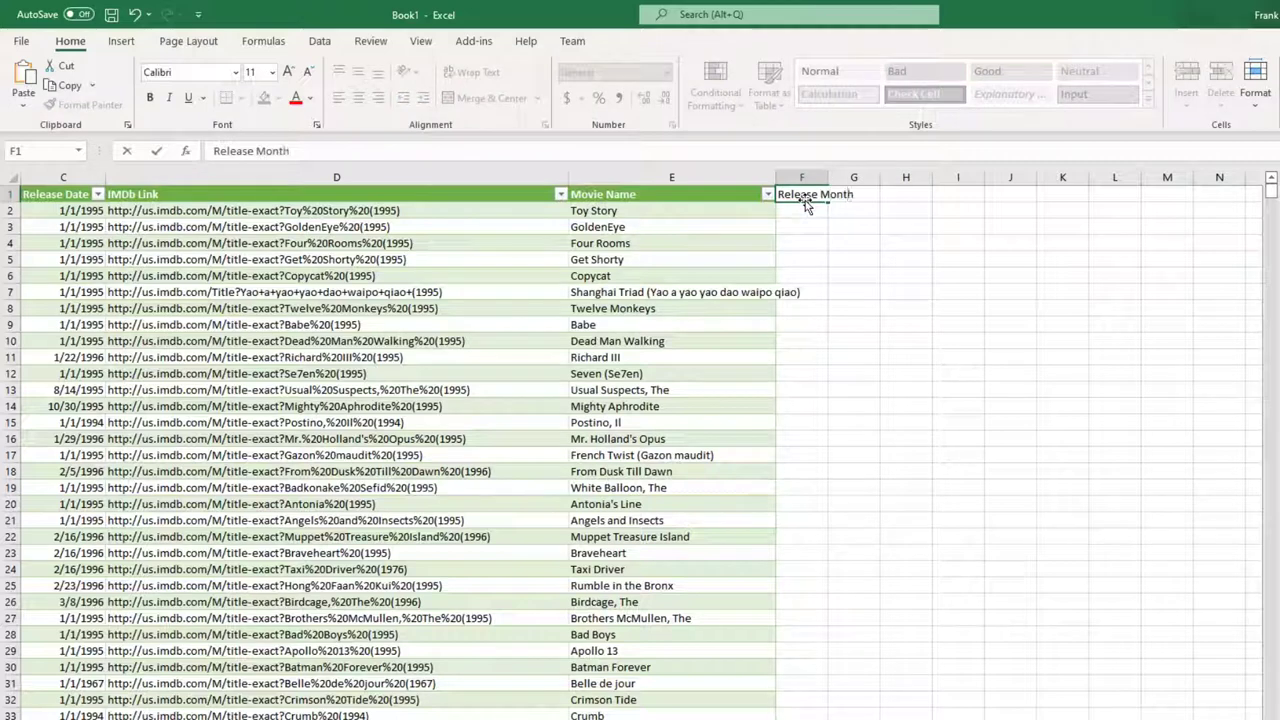
key(Return)
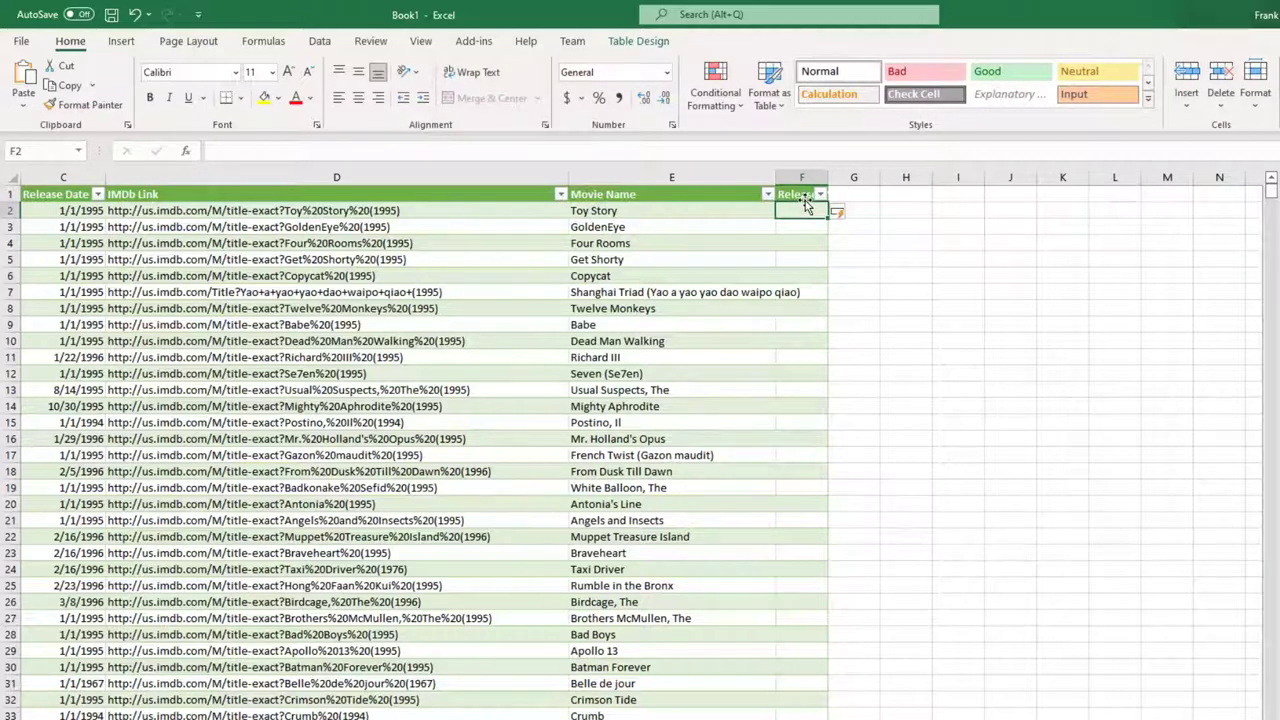
Step: In F2, write the formula =TEXT([@[Release Date]], "MMM")
text(=)
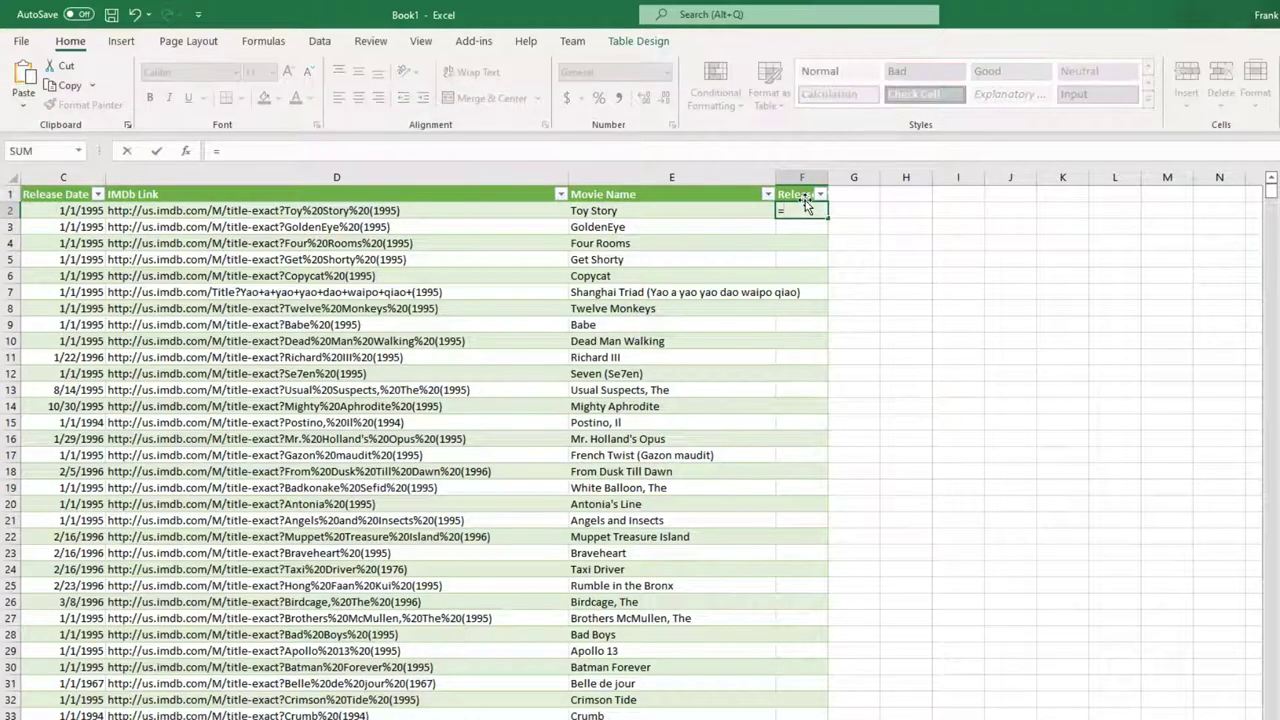
text(TEXT)
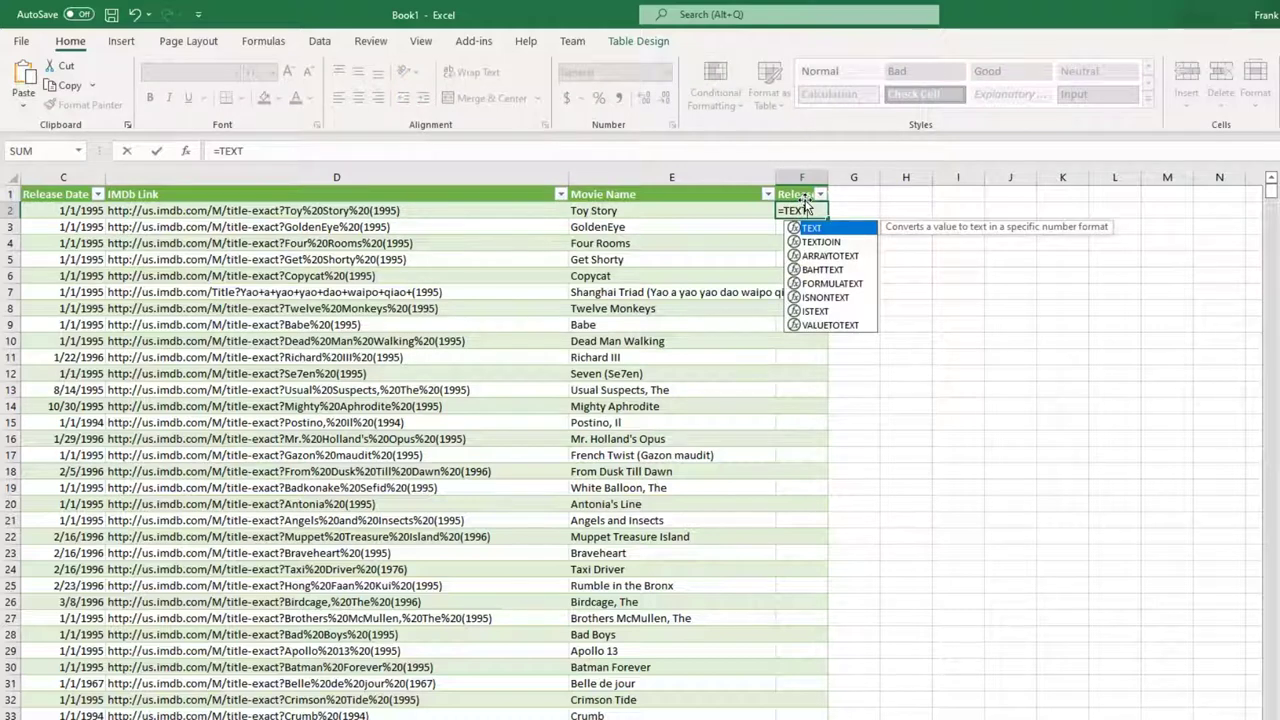
text(()
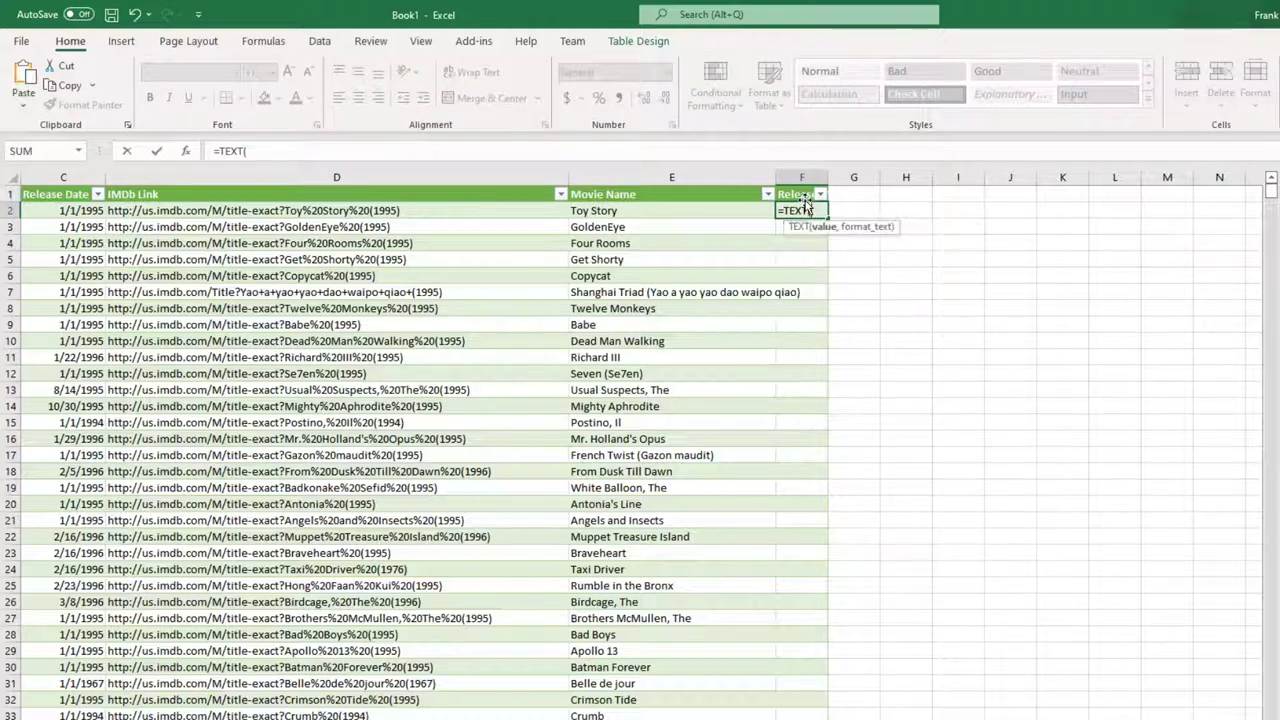
click(56, 211)
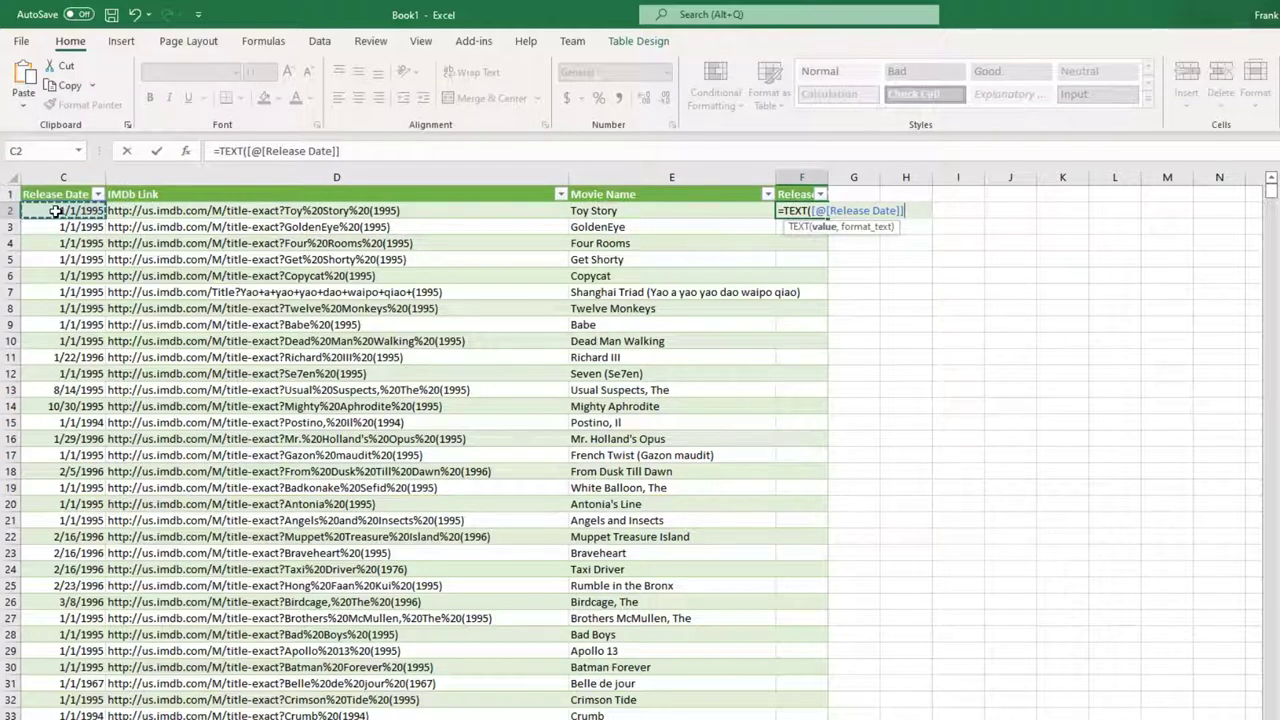
text(, )
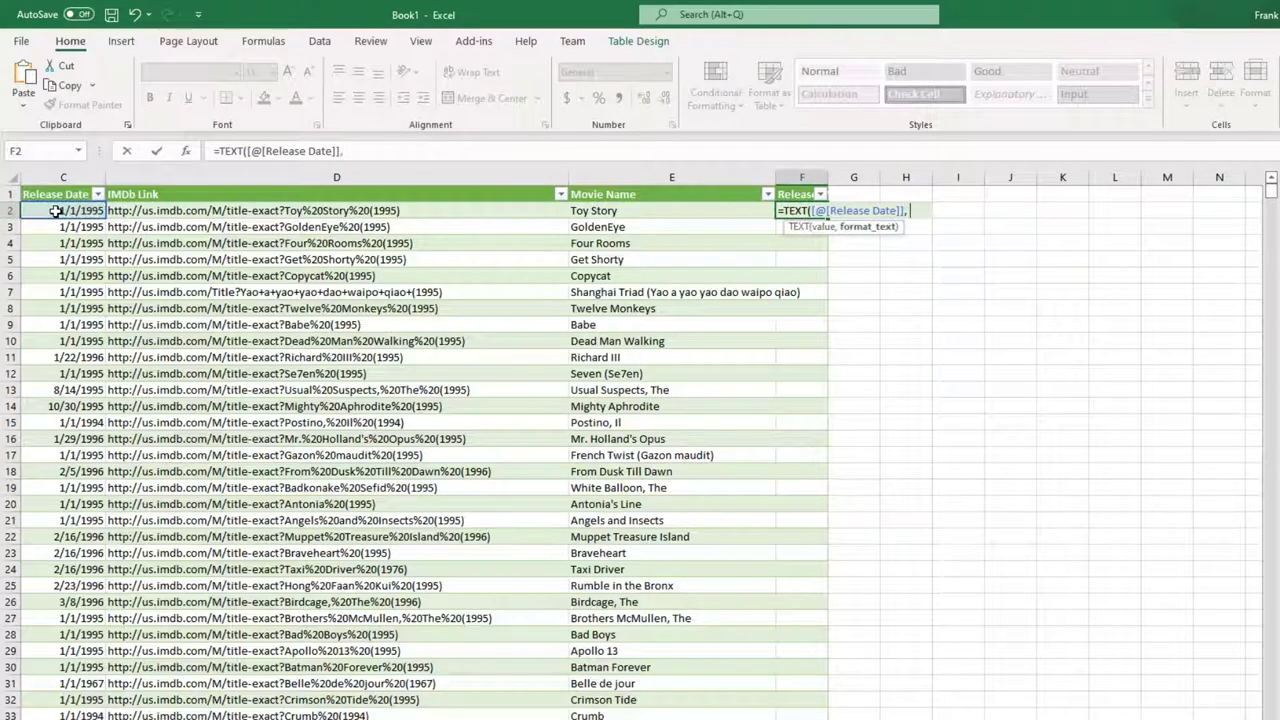
text("MMM)
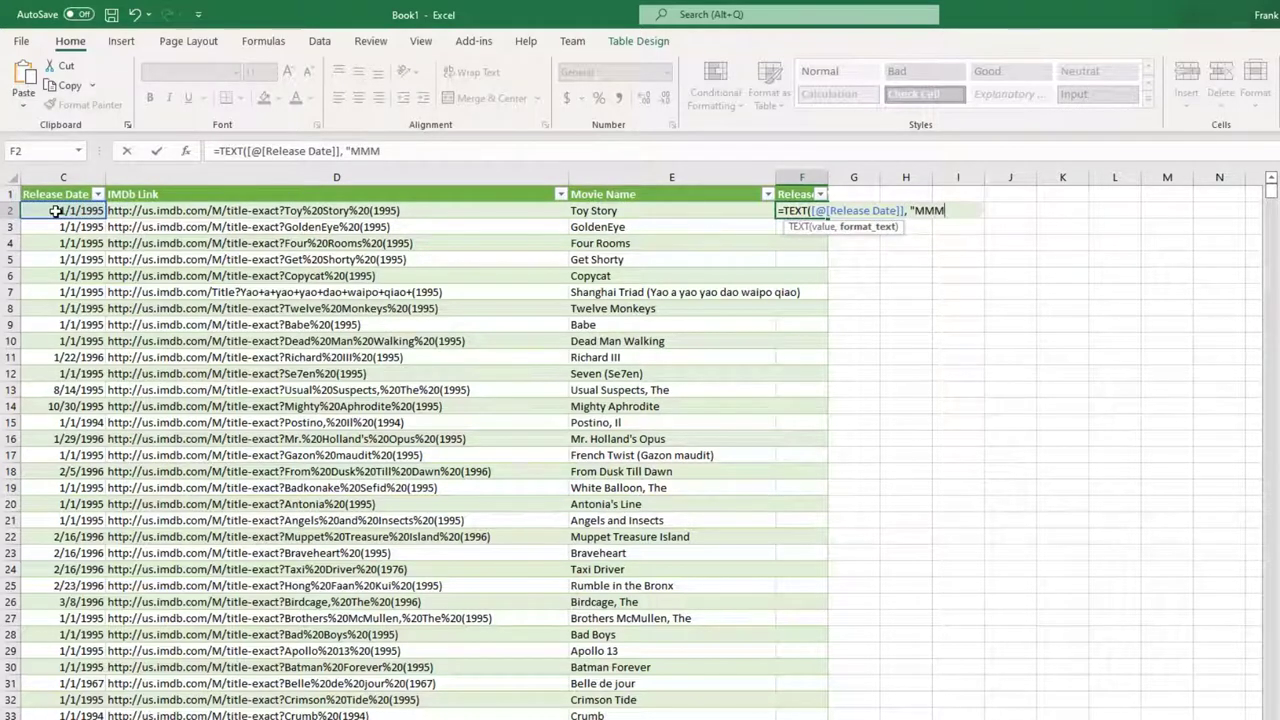
text("))
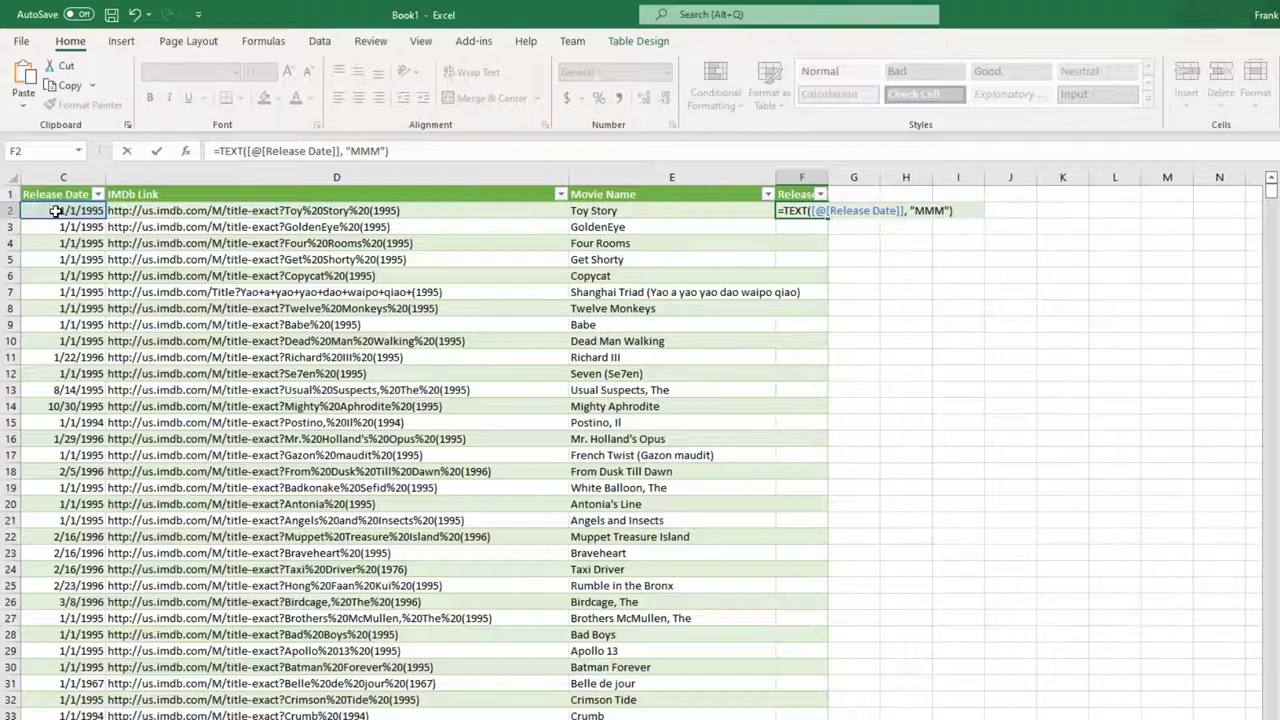
Step: Enter the F2 month formula so Release Month fills with abbreviations like Jan and Aug
key(Return)
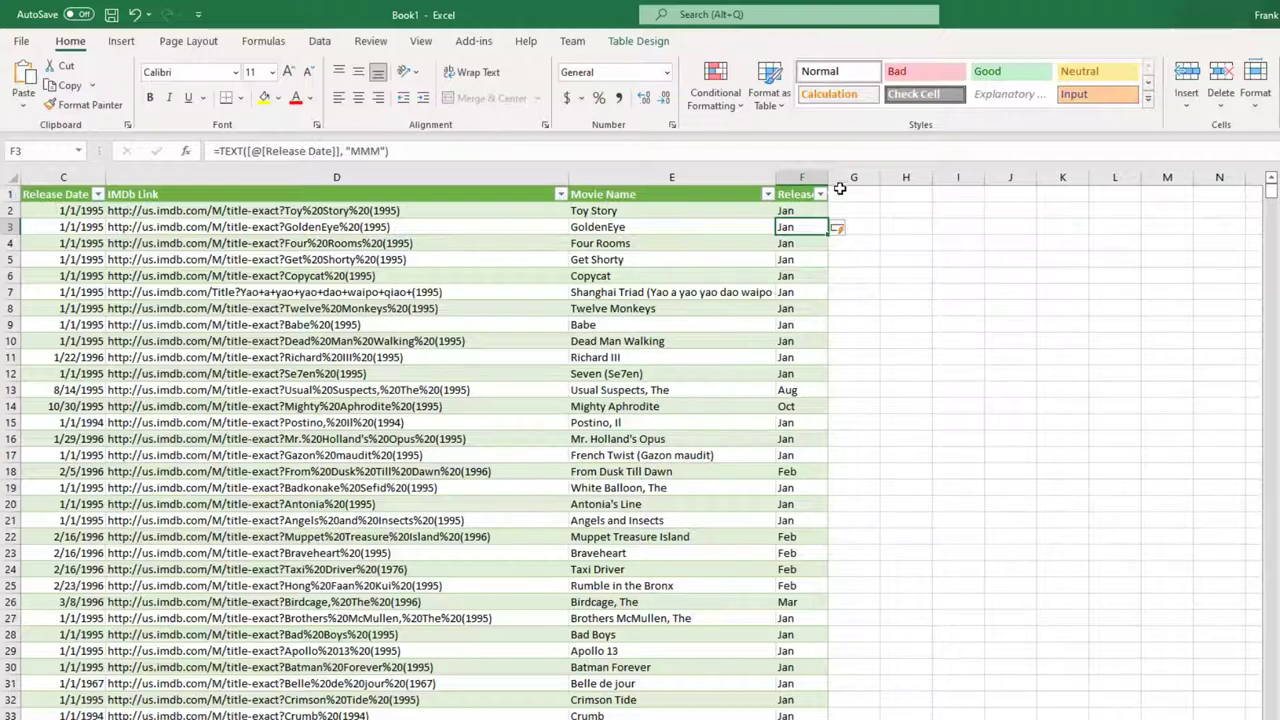
Step: Put the header Is Summer Film in cell G1, extending the table to column G
click(875, 195)
text(Is S)
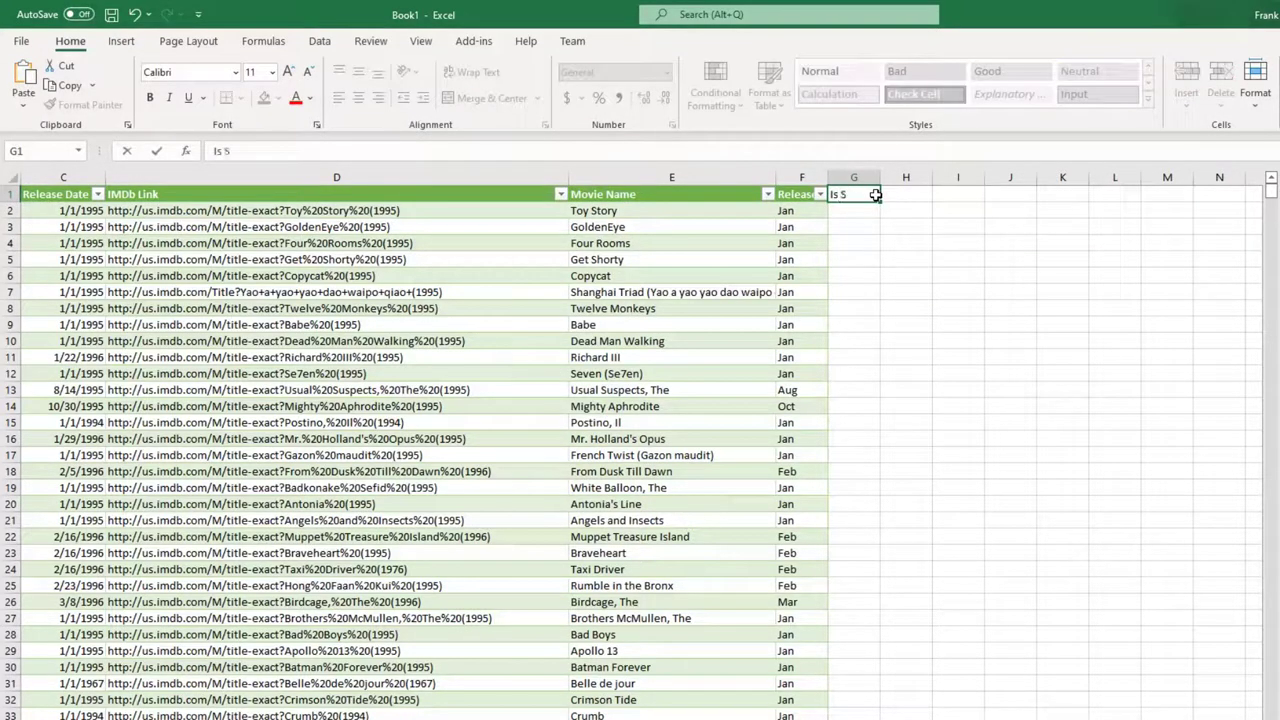
text(ummer Film)
key(Return)
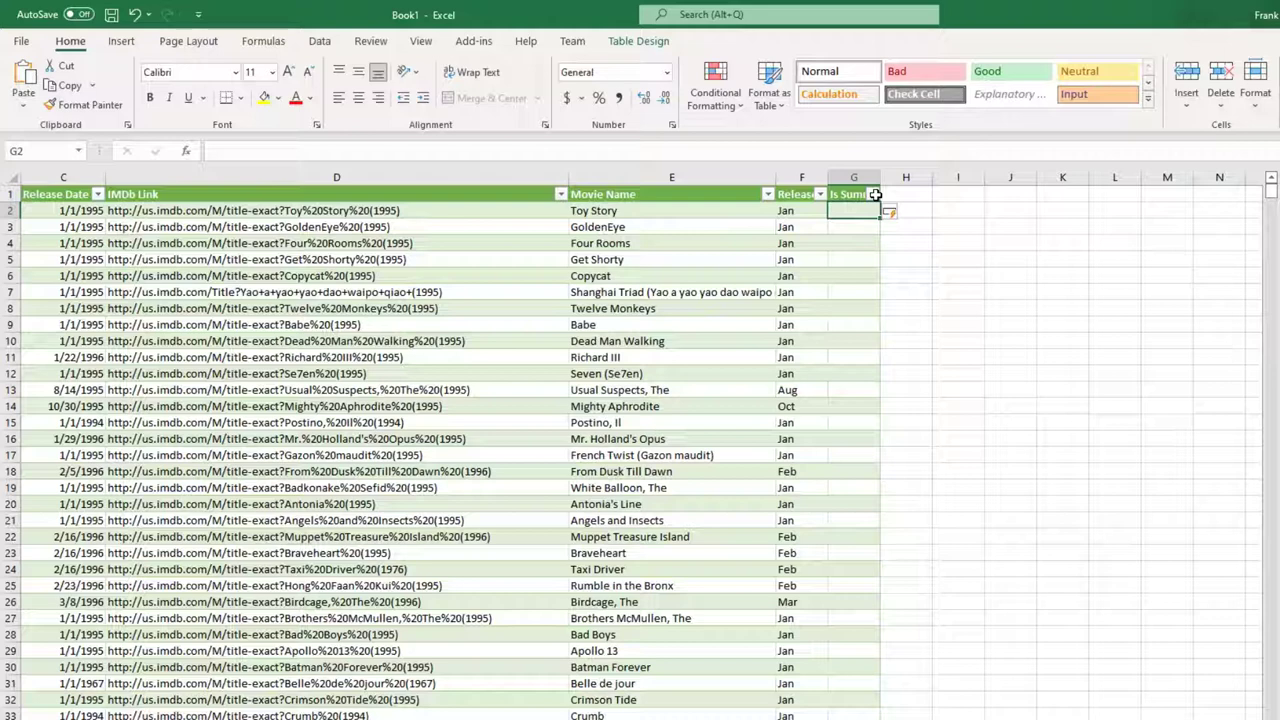
Step: In G2, write =IF(AND(MONTH([@[Release Date]])>5,MONTH([@[Release Date]])<9), "Y", "N")
text(=)
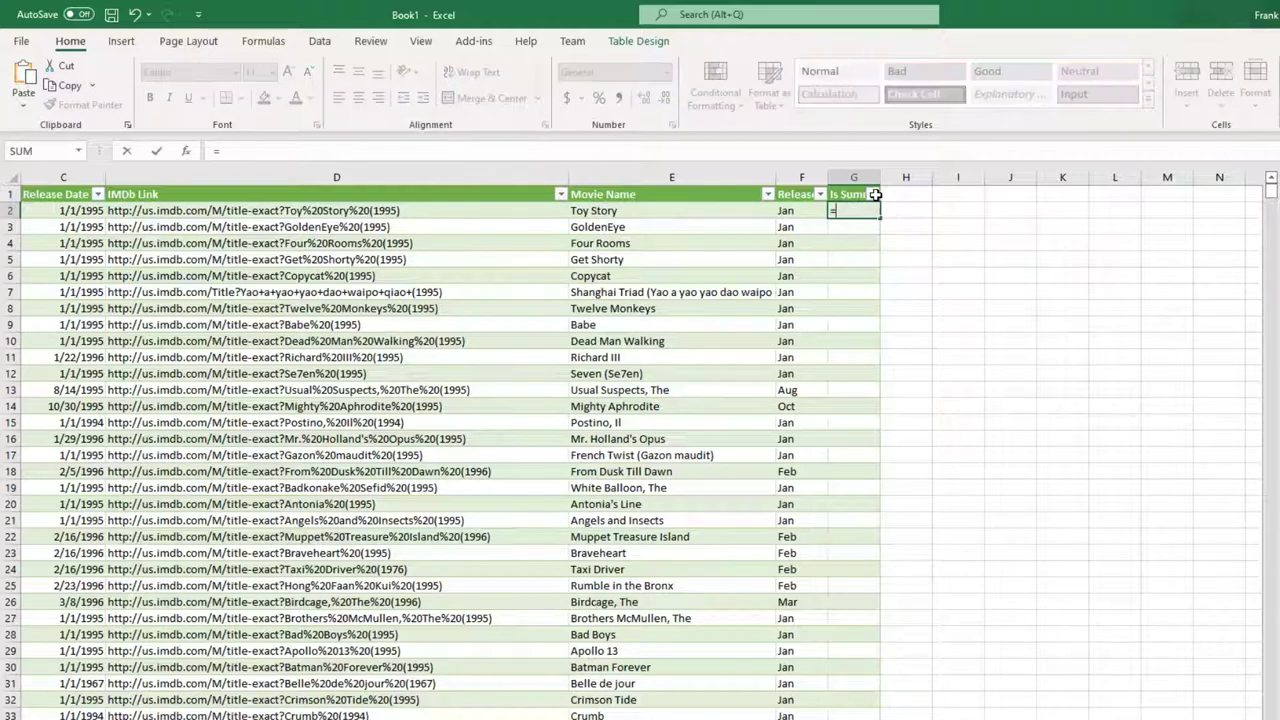
text(IF()
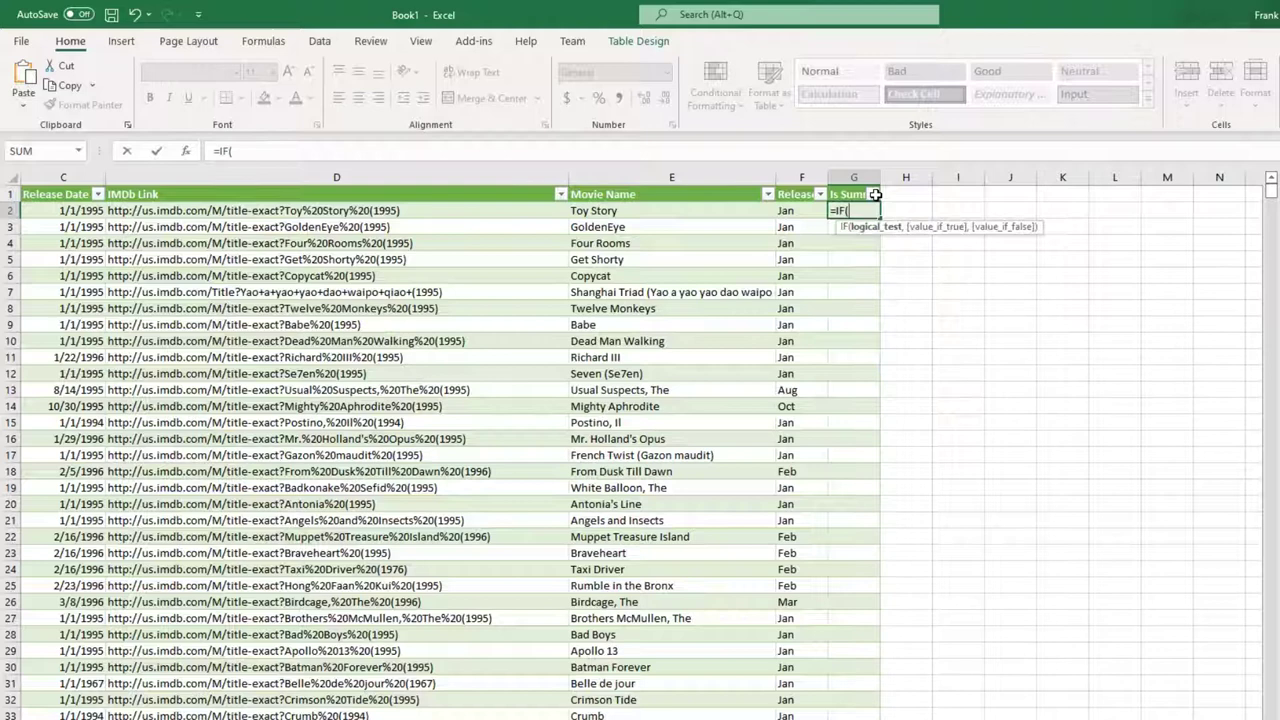
text(AND()
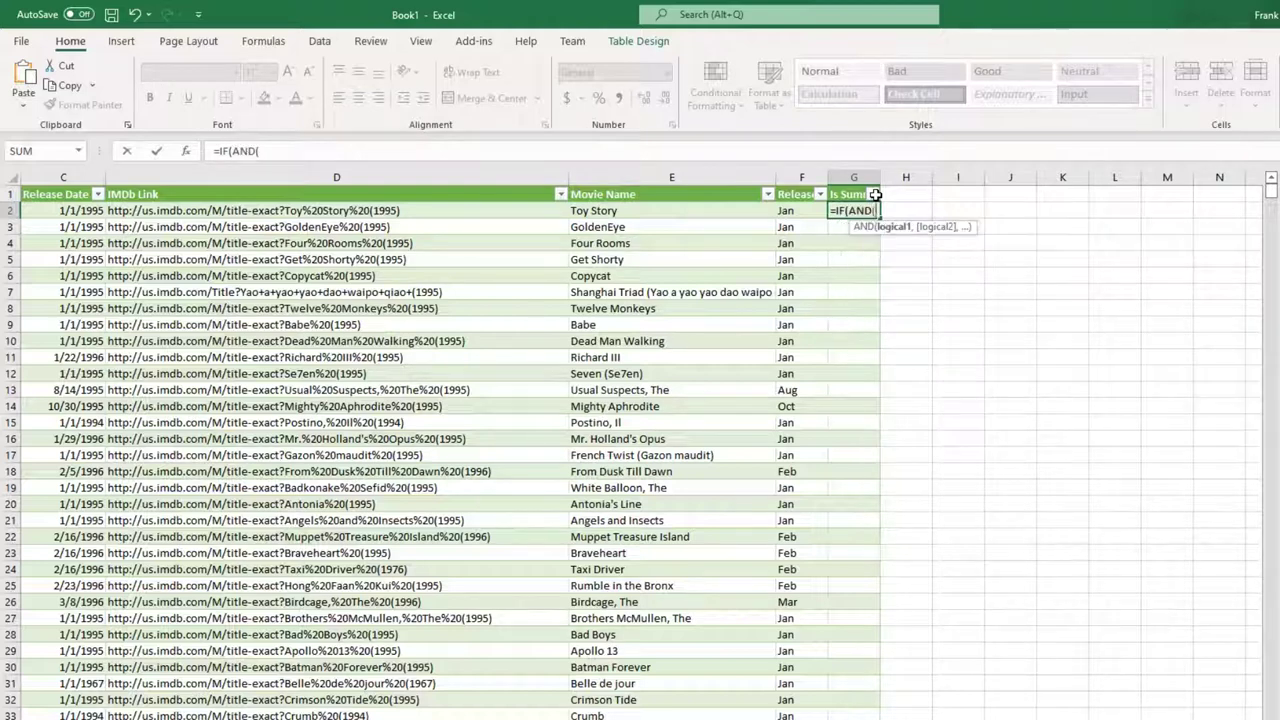
text(MONTH)
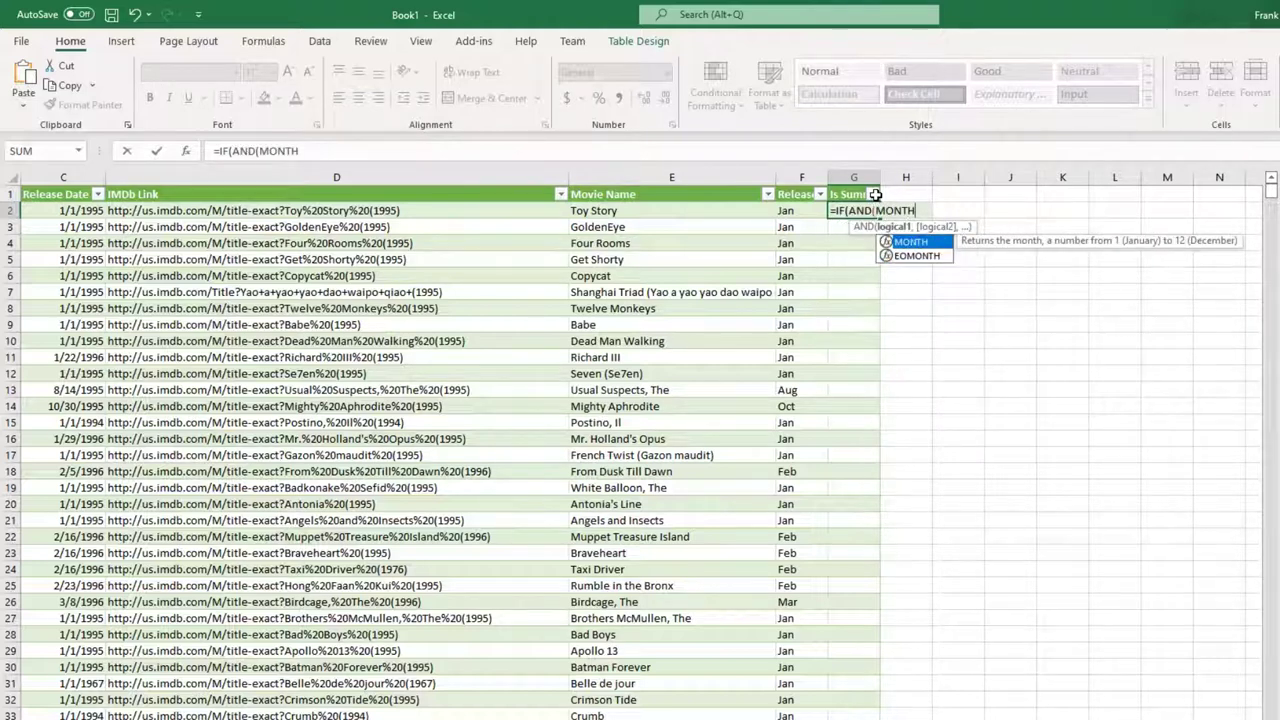
text(()
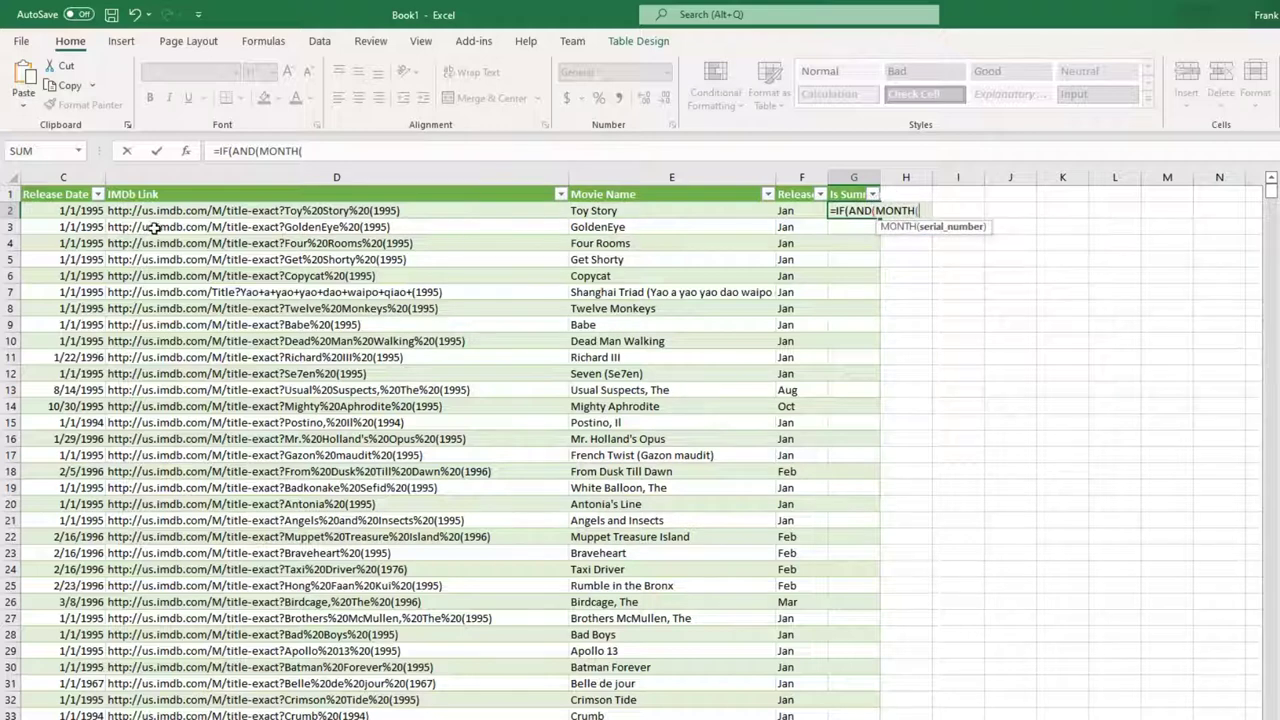
click(93, 211)
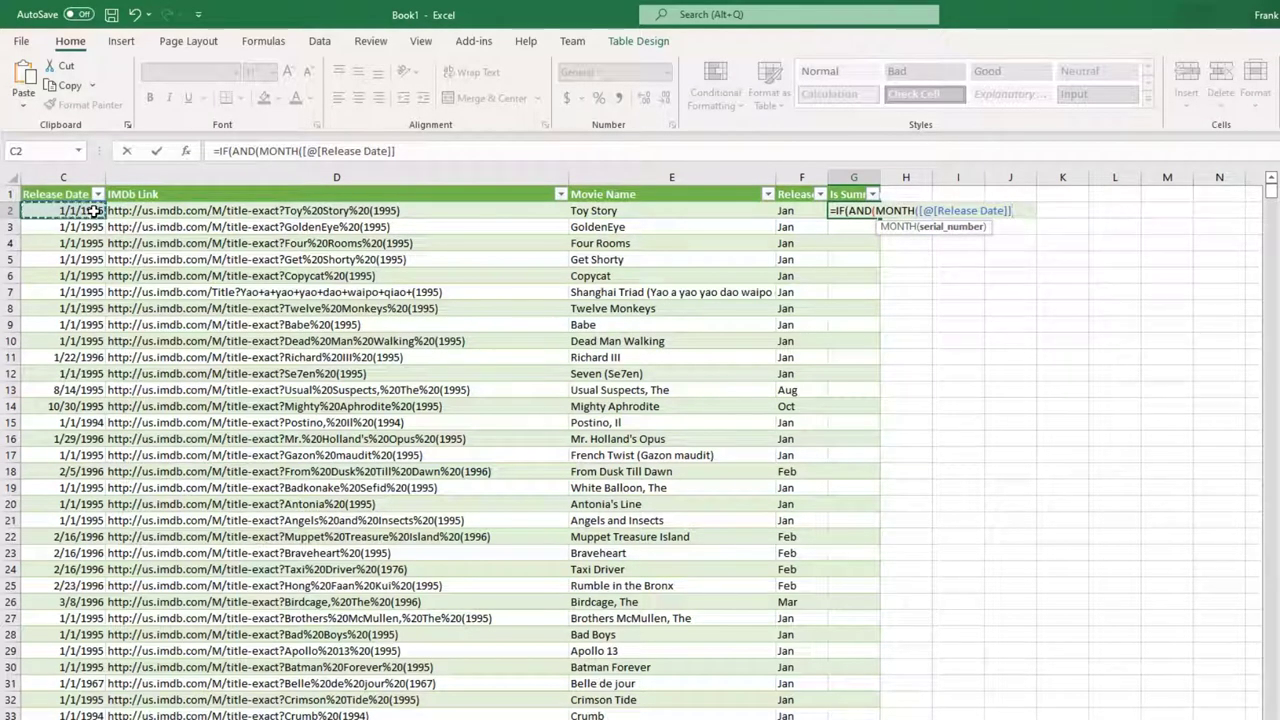
text())
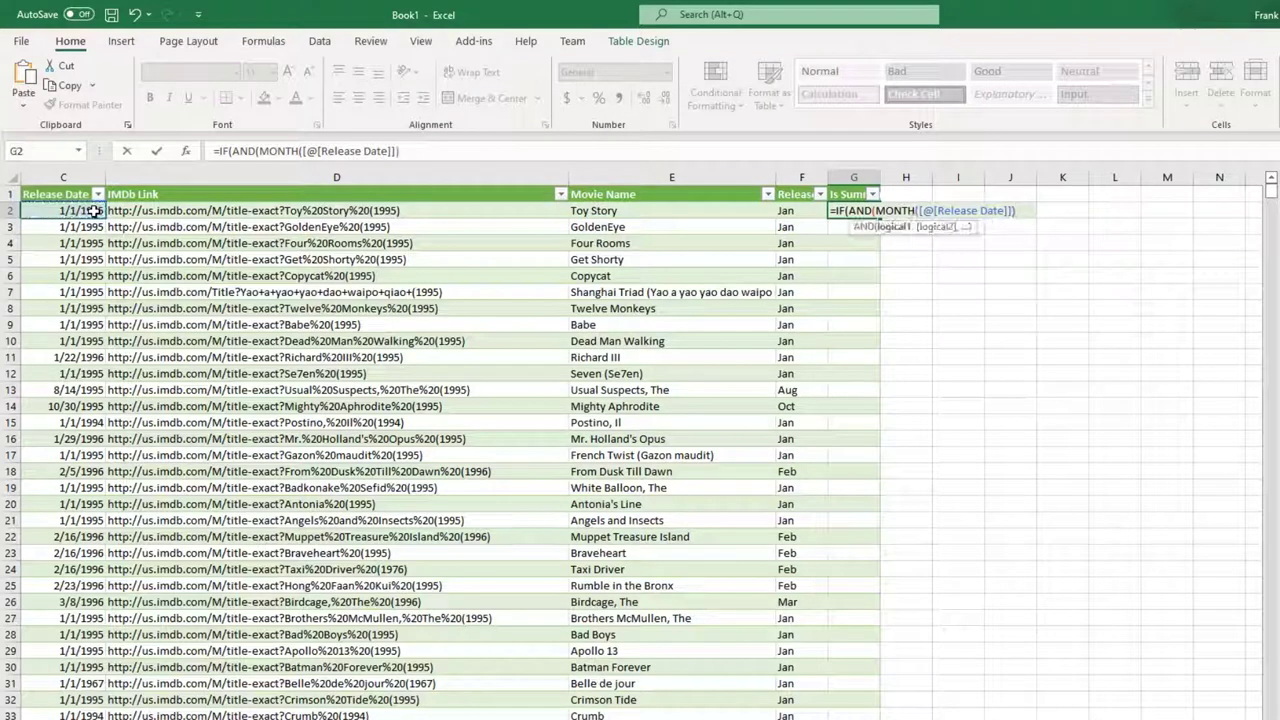
text(>5)
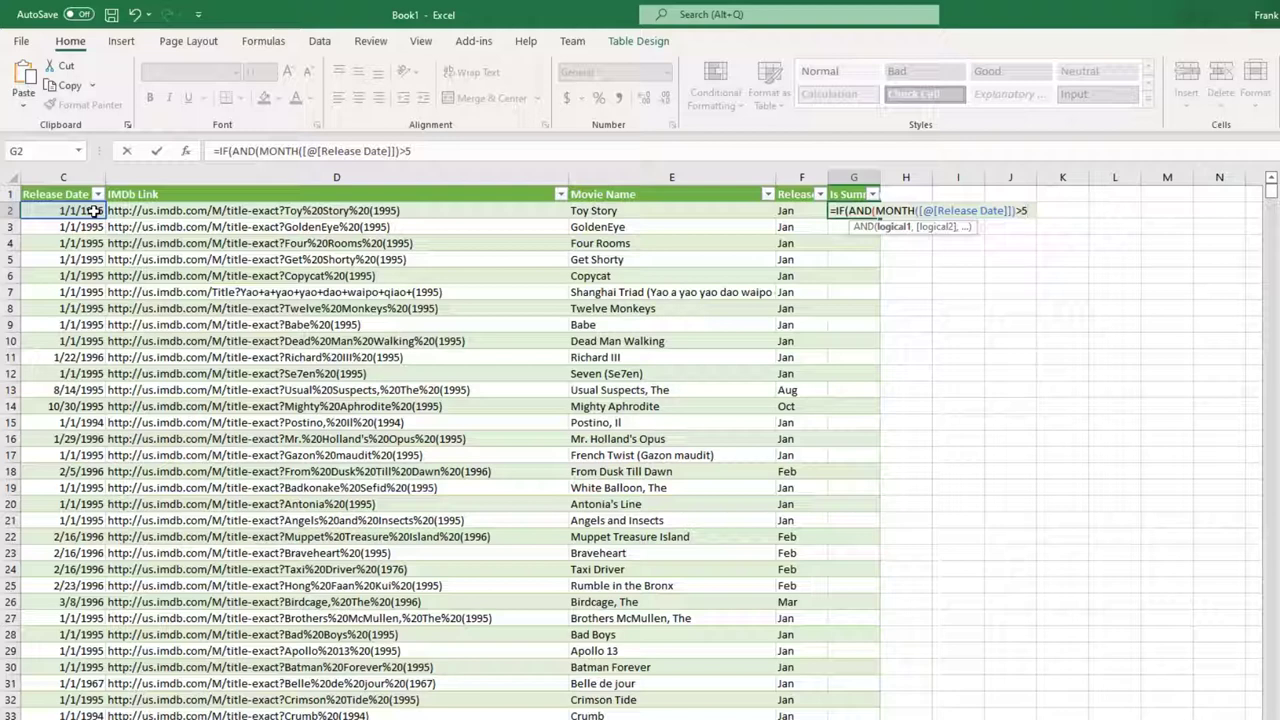
text(,)
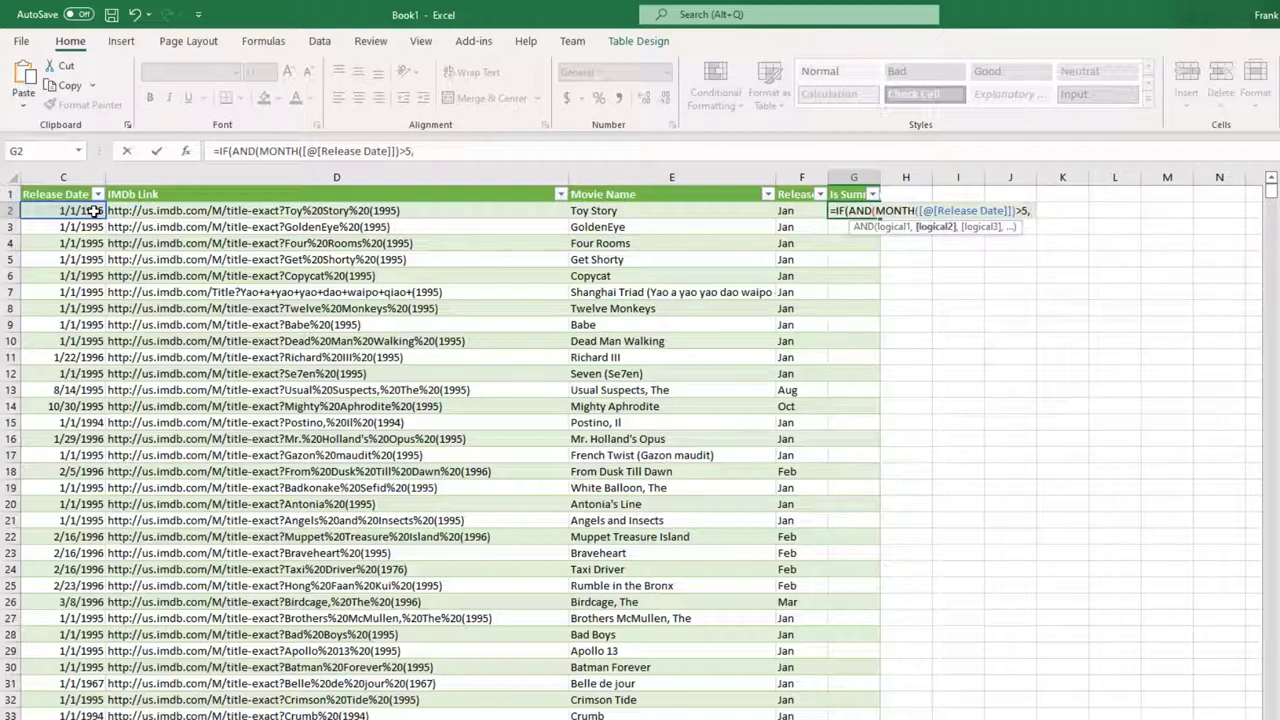
text(MONTH()
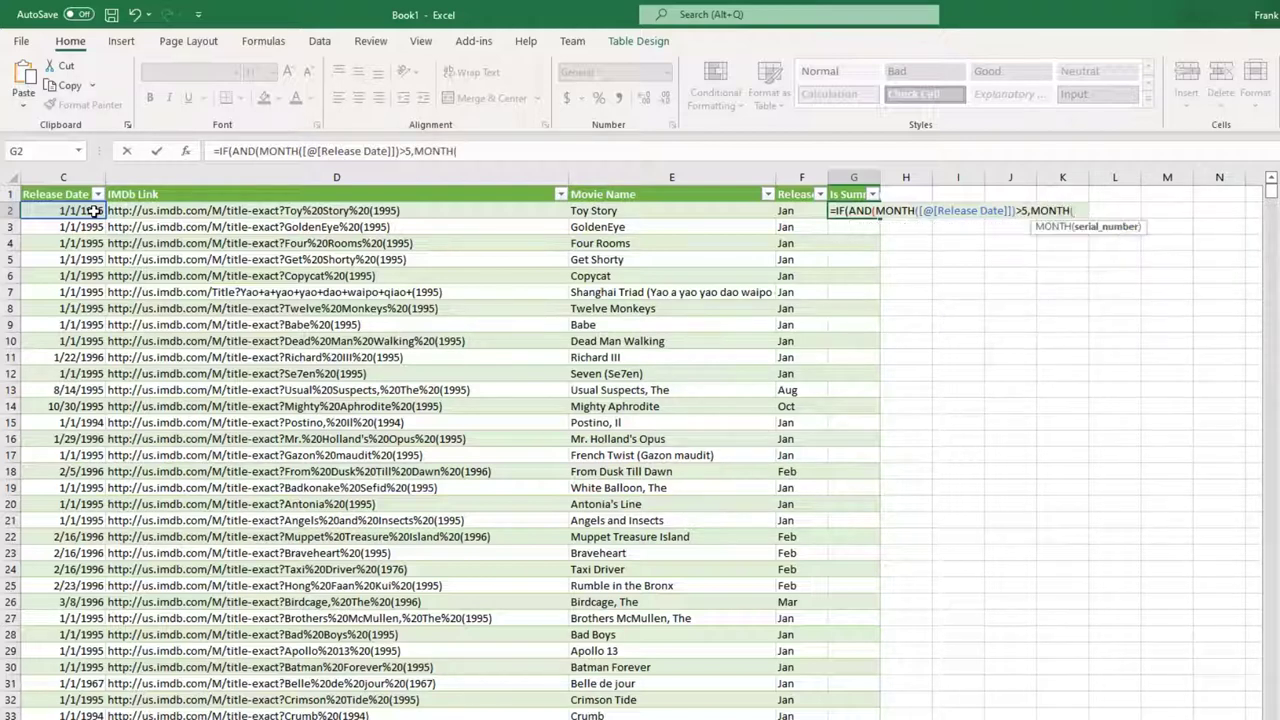
click(76, 211)
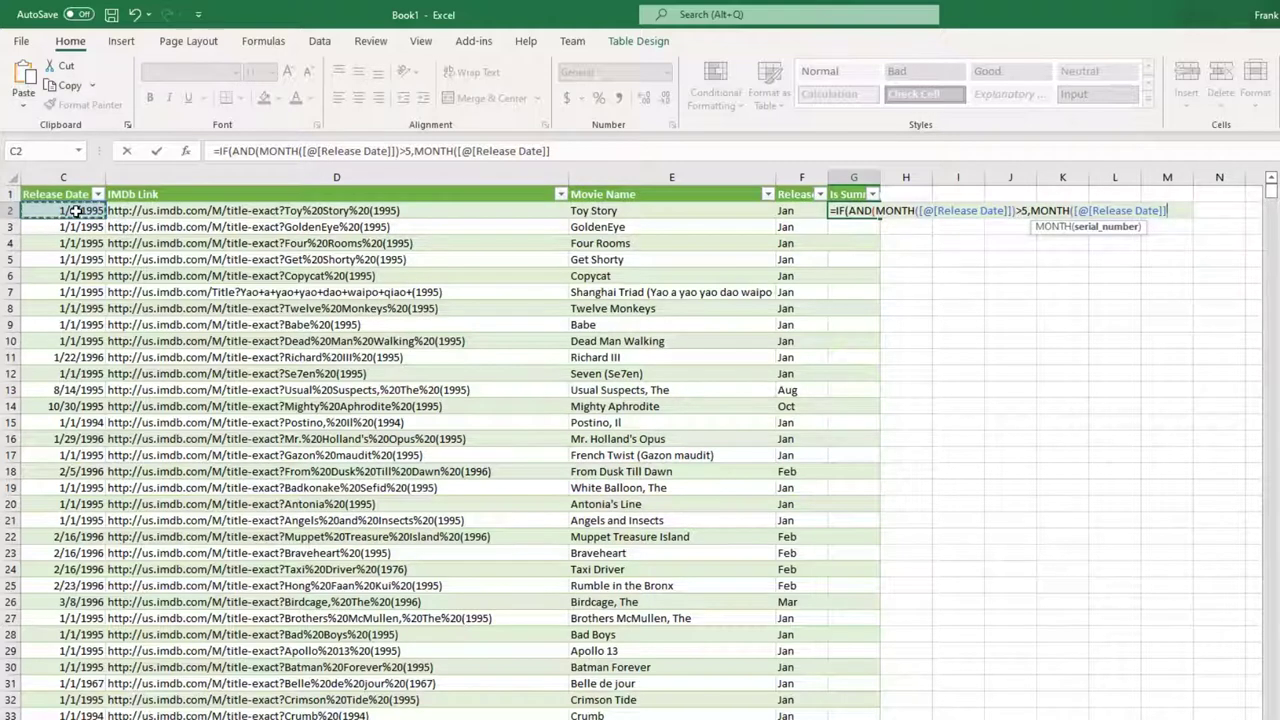
text()<9)
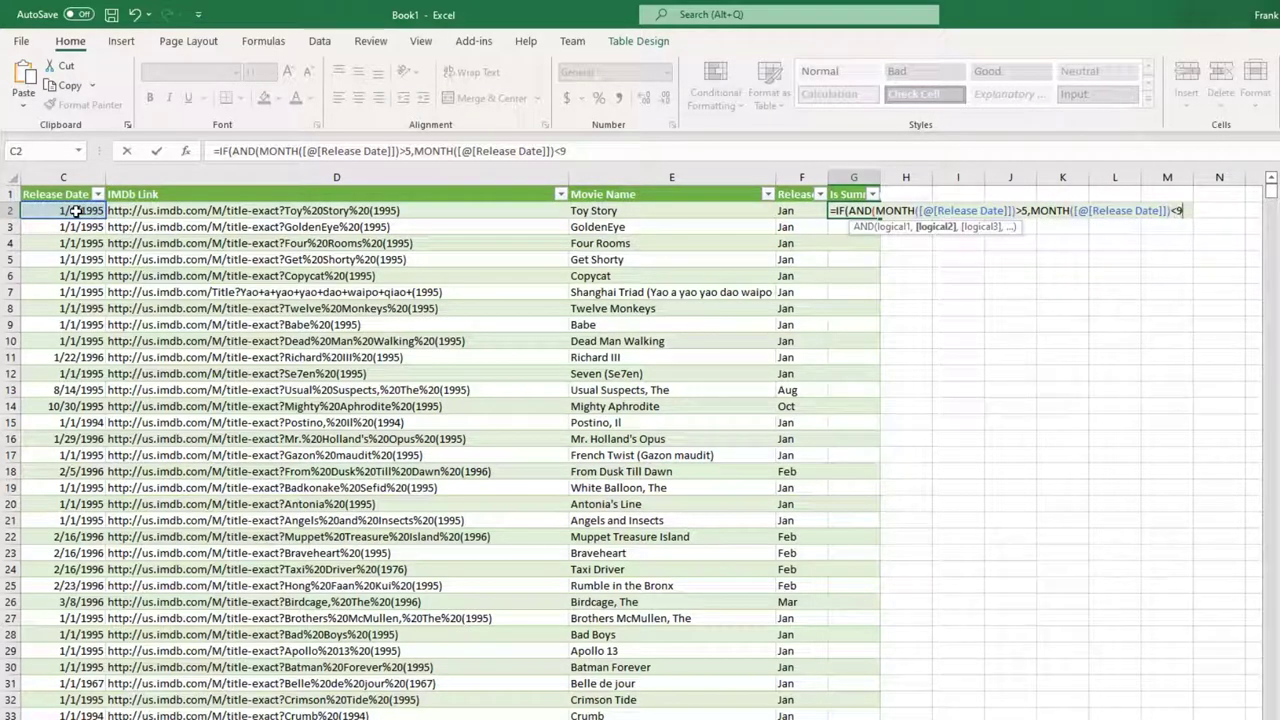
text())
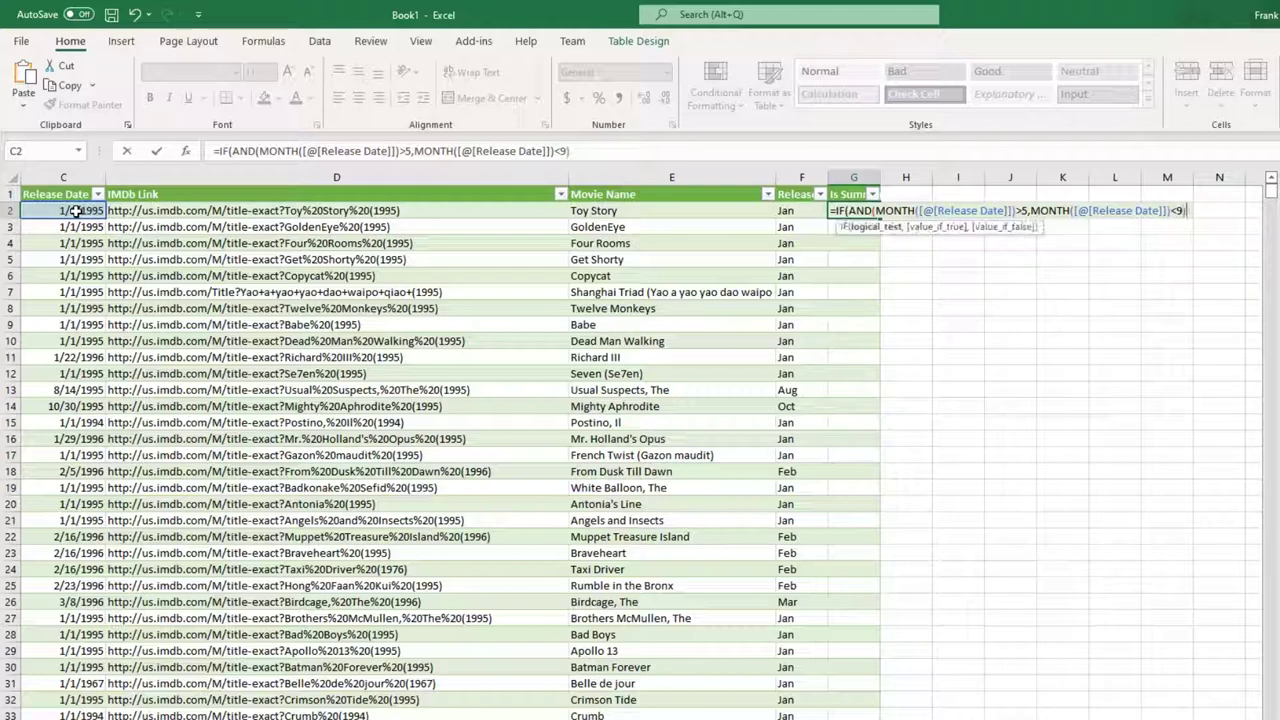
text(,)
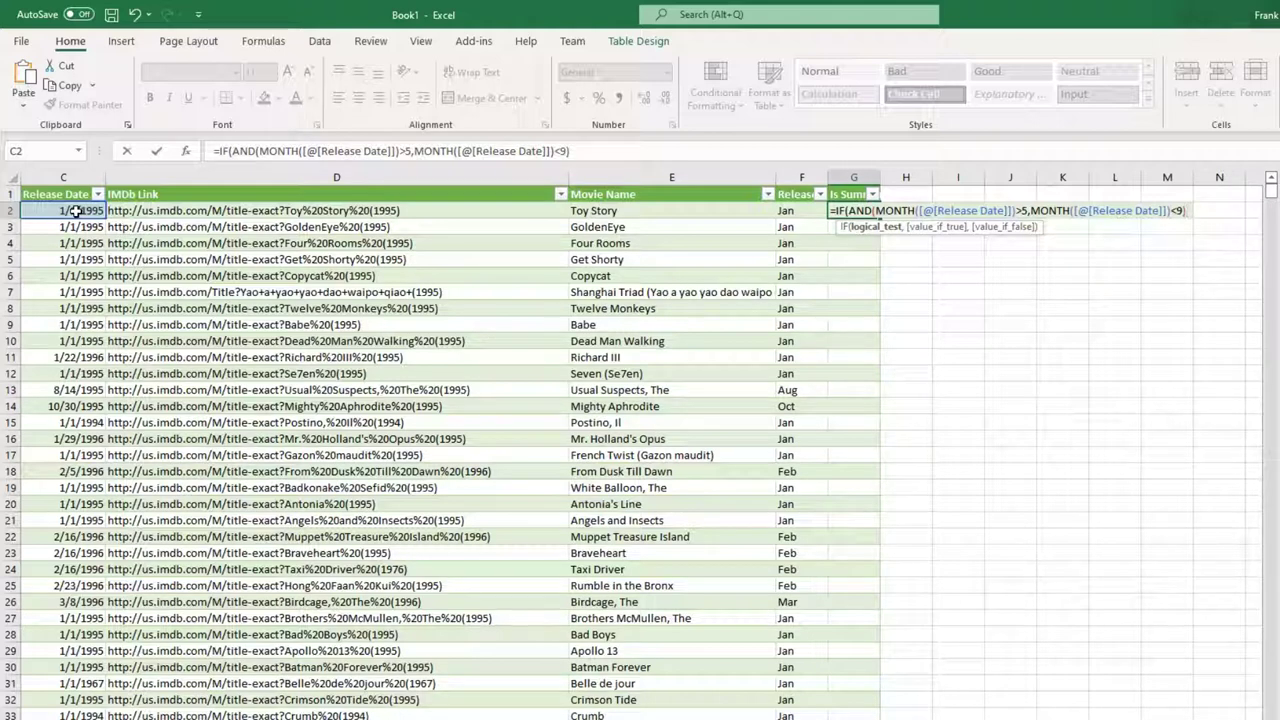
text(, ")
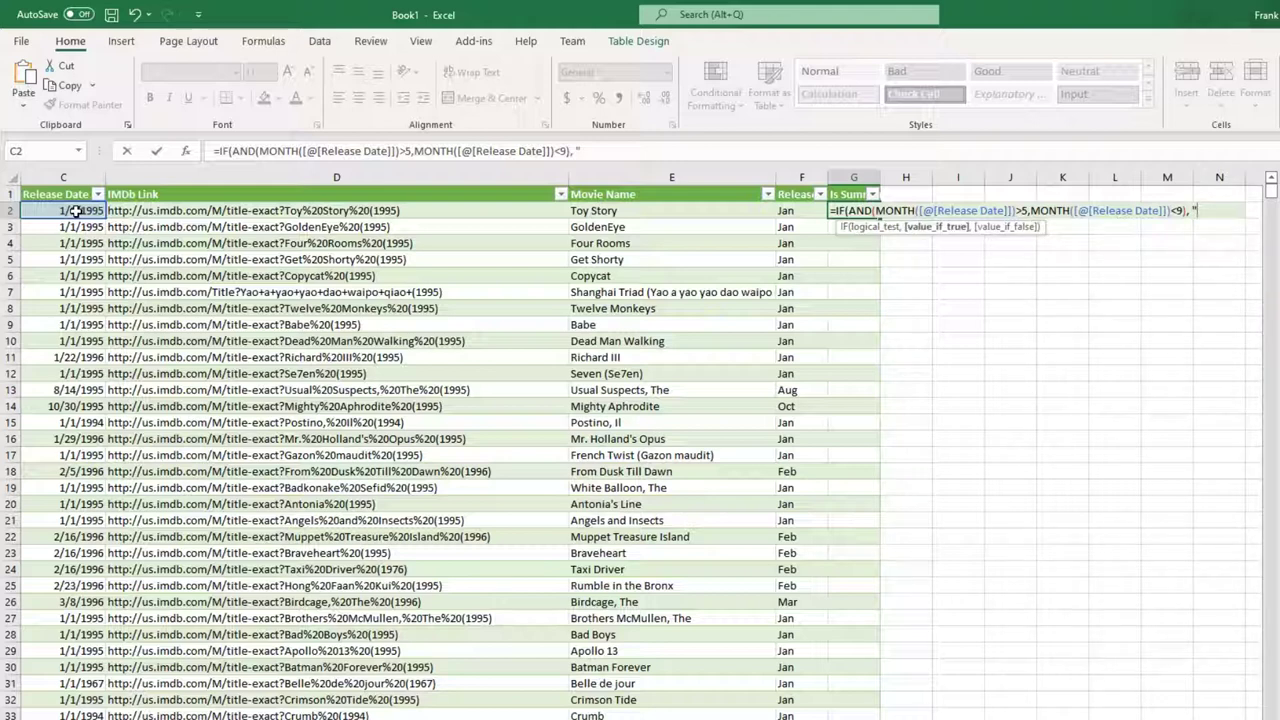
text(Y", "N)
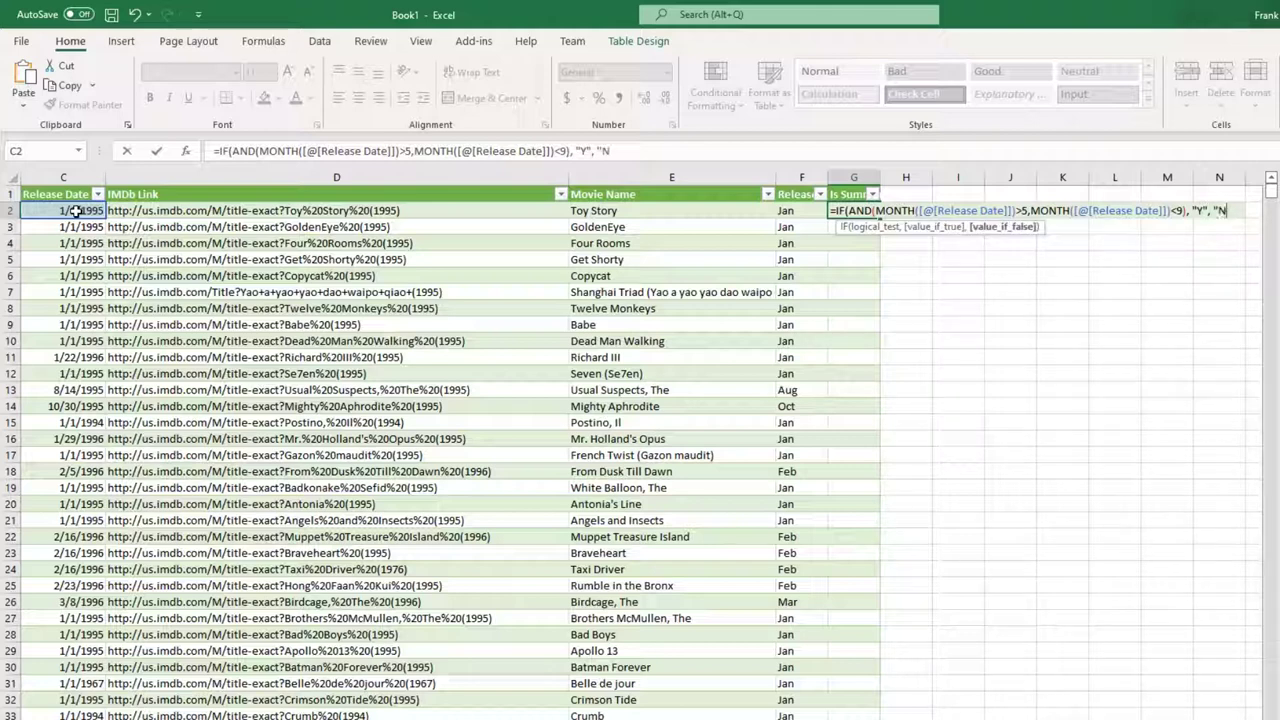
text("))
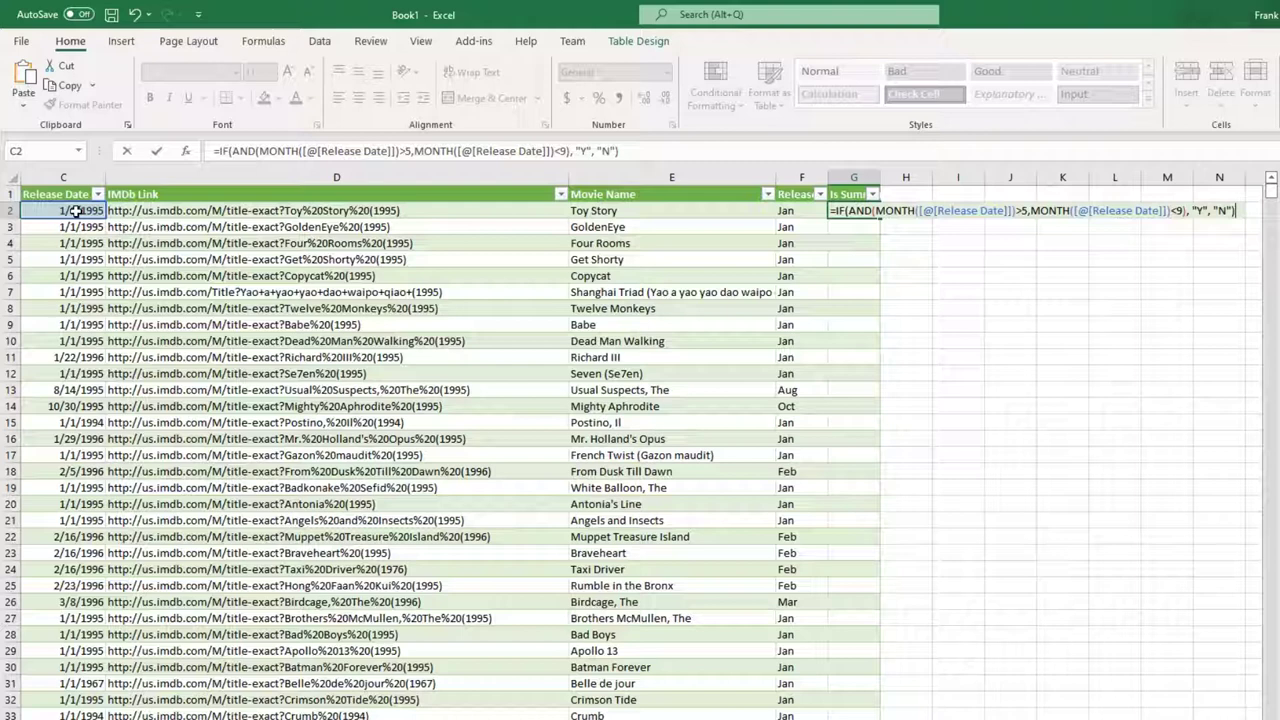
key(Return)
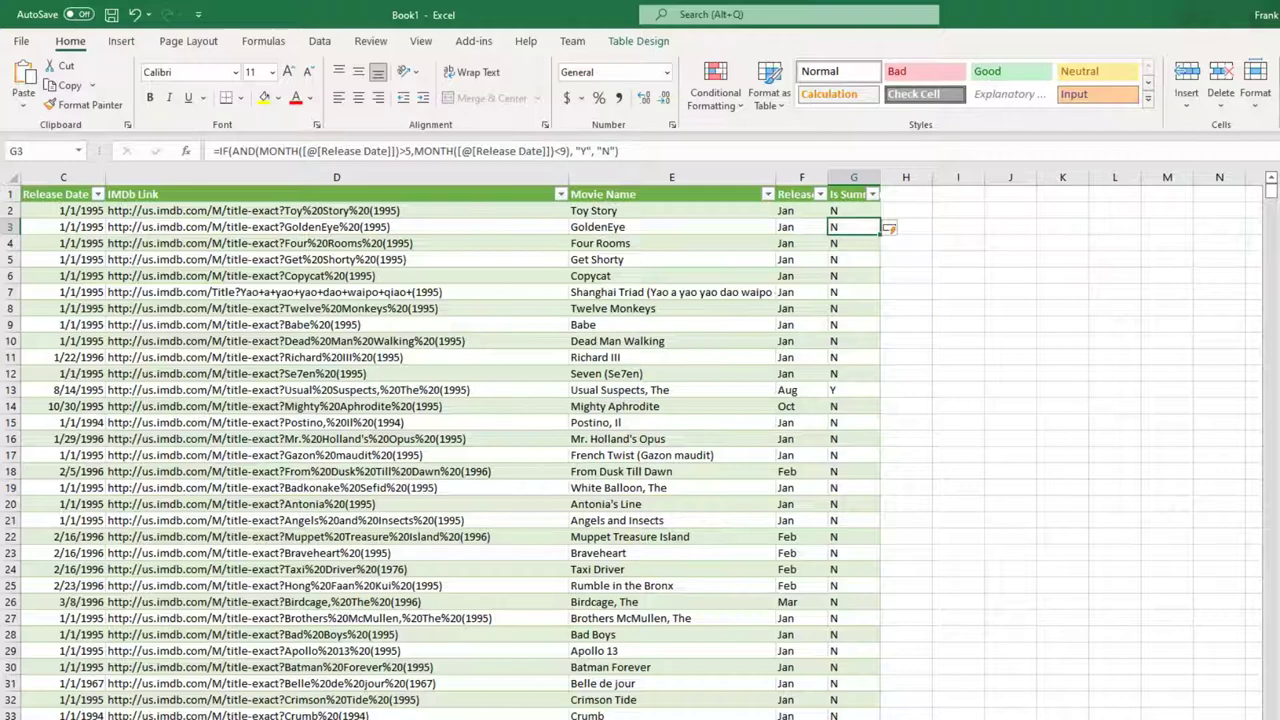
scroll(503, 616, down, 3)
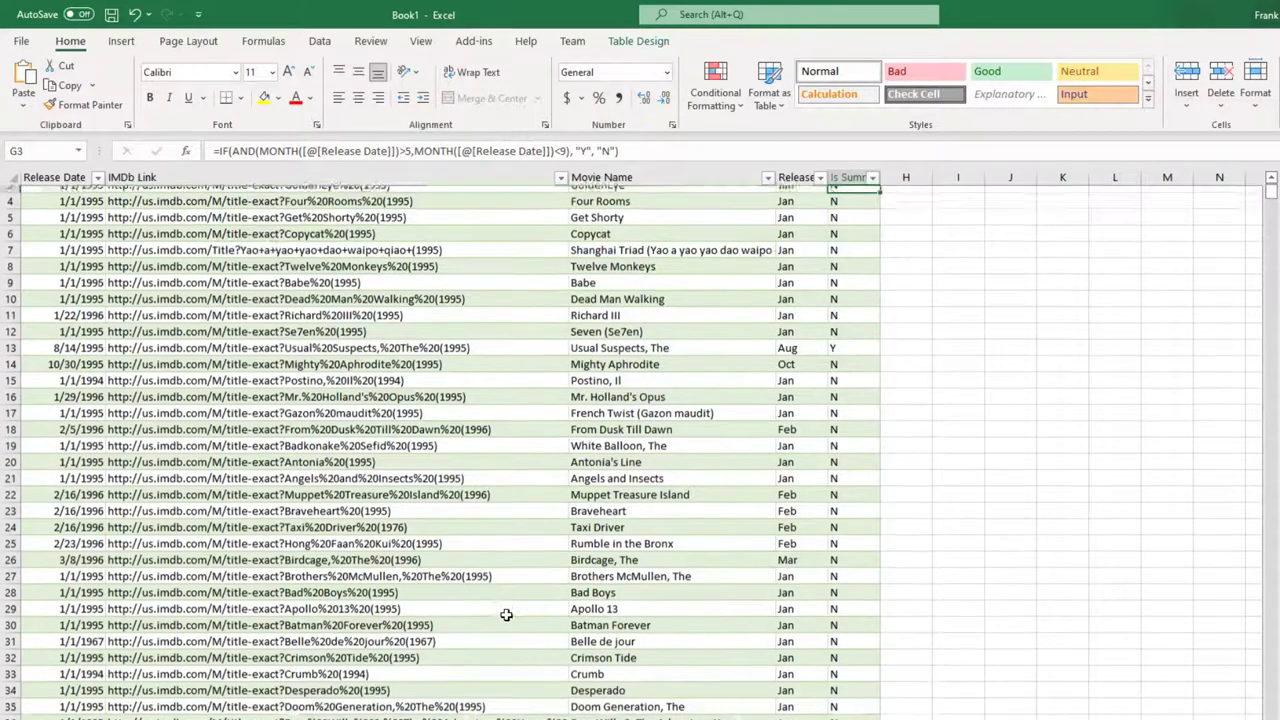
scroll(503, 616, down, 3)
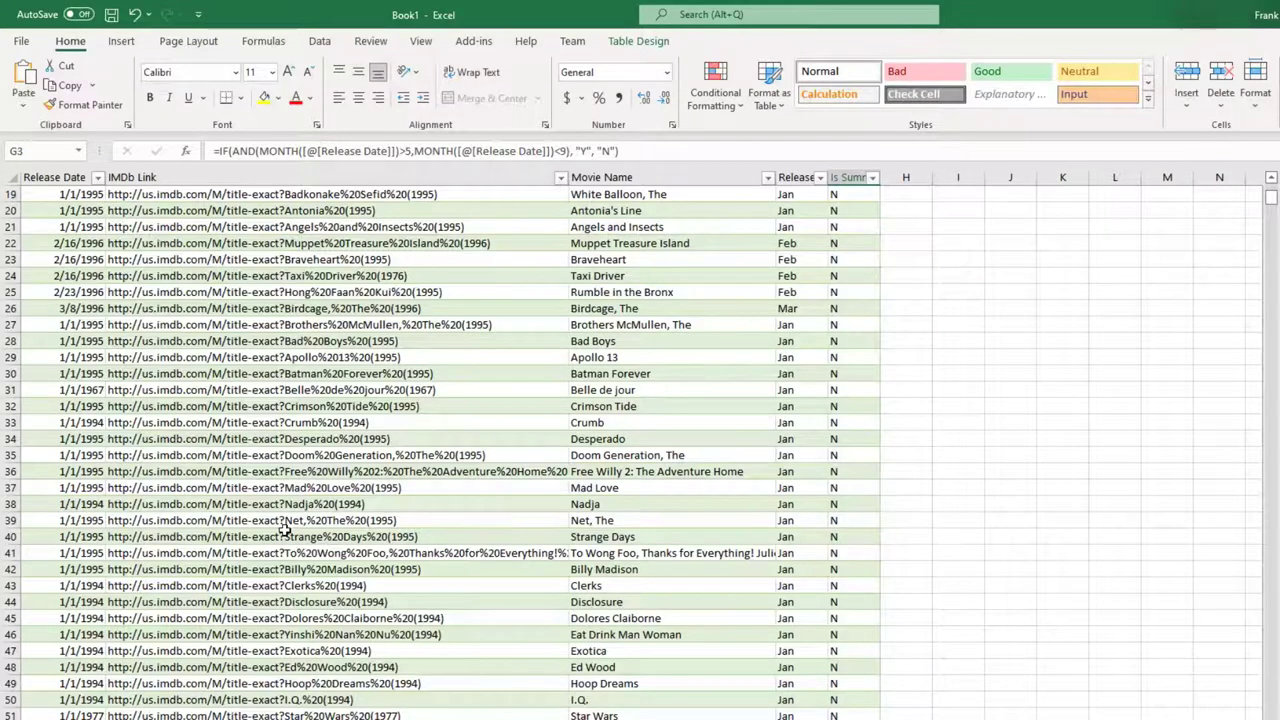
scroll(285, 530, down, 4)
scroll(298, 536, down, 12)
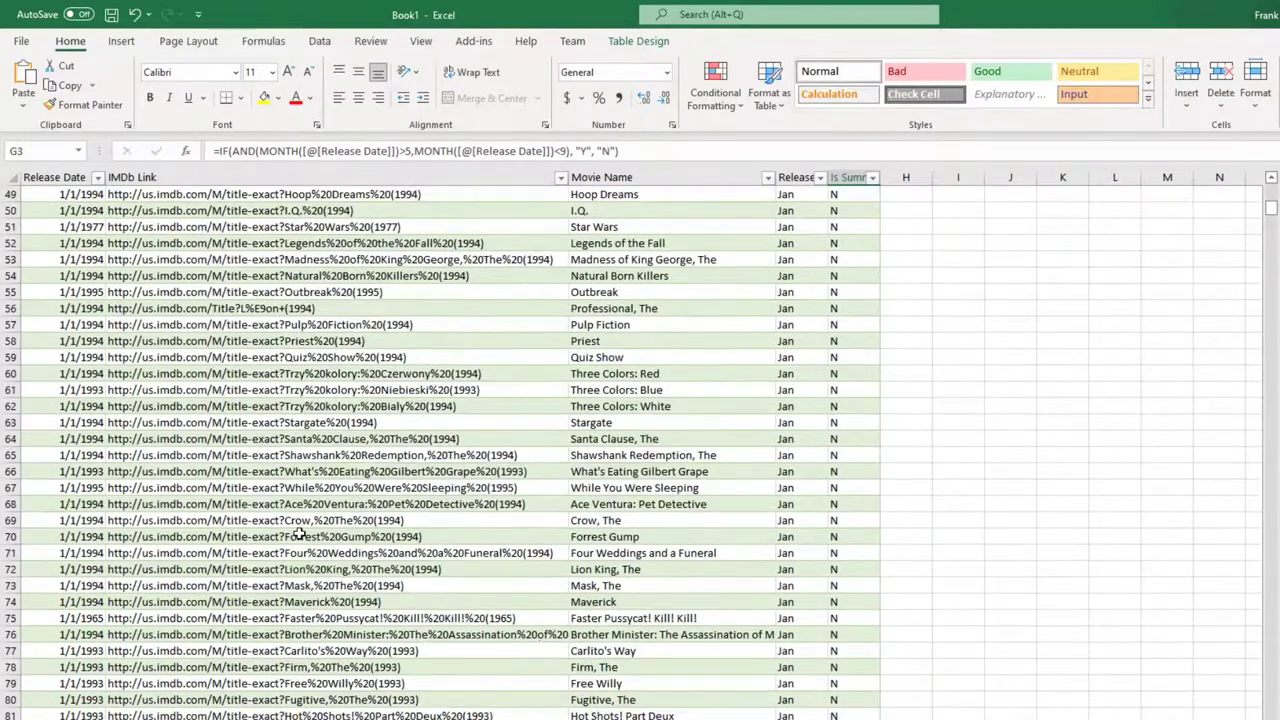
scroll(298, 536, down, 5)
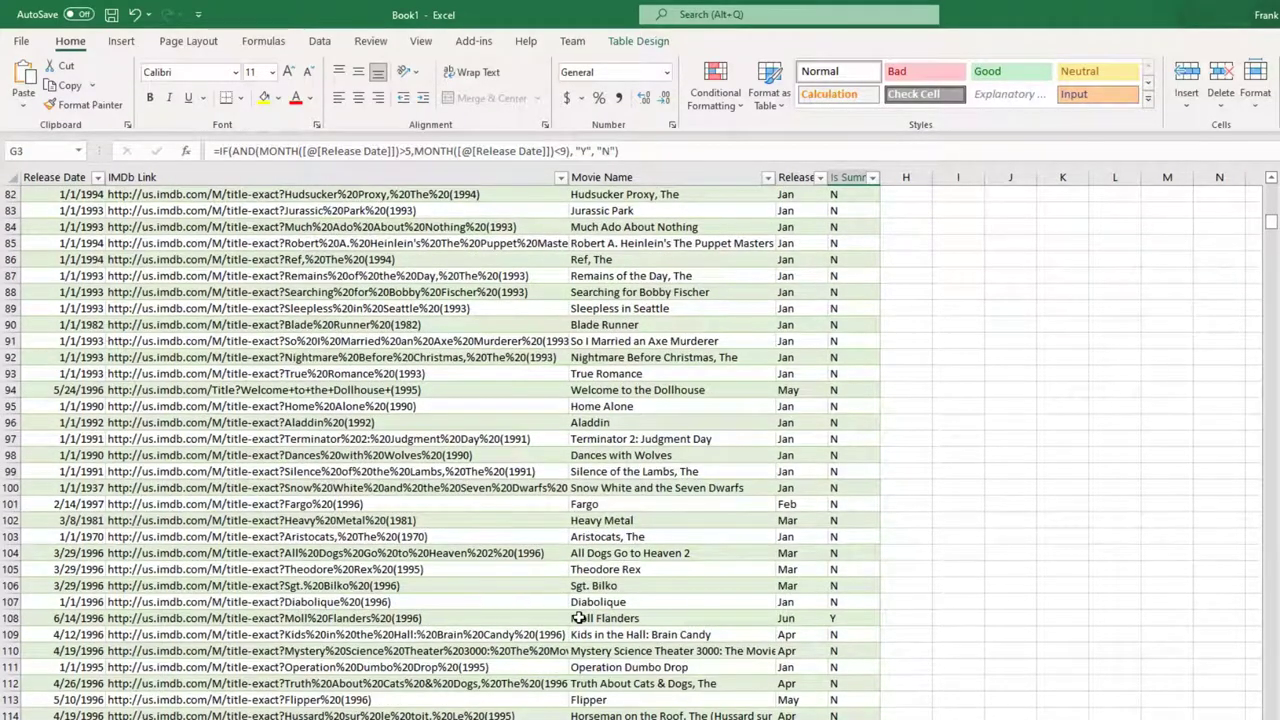
scroll(580, 618, down, 2)
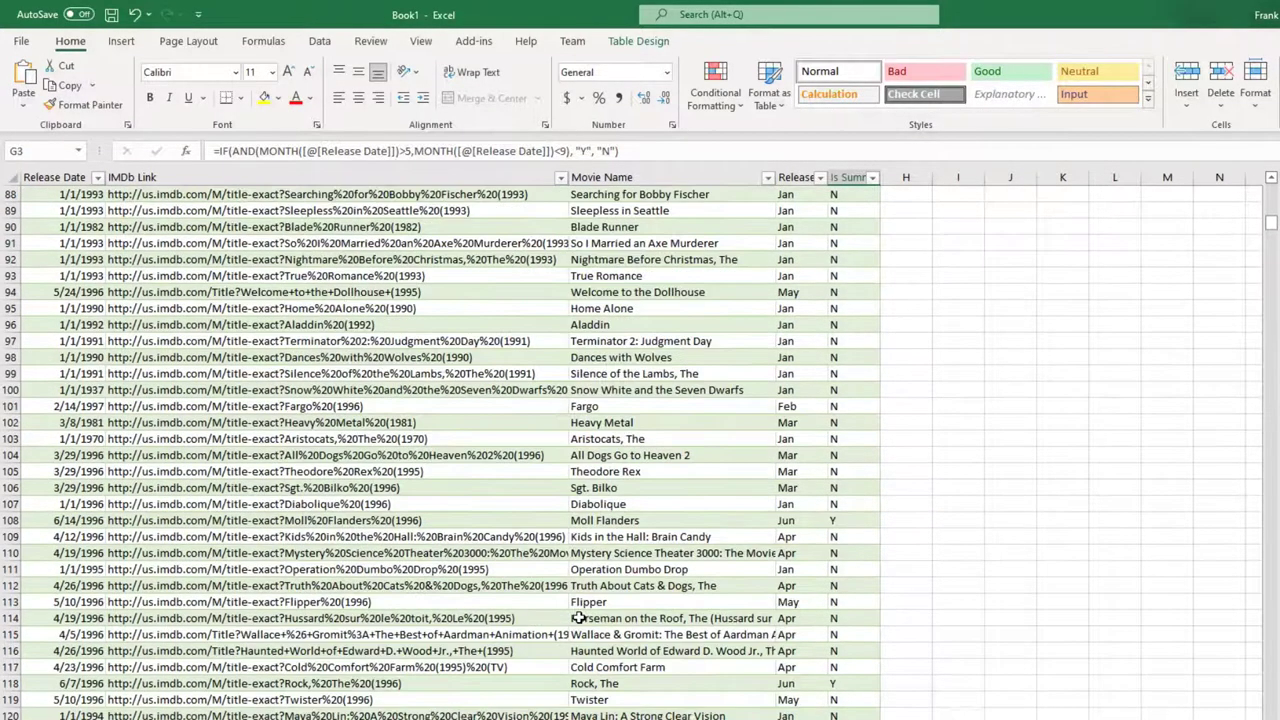
scroll(631, 450, down, 1)
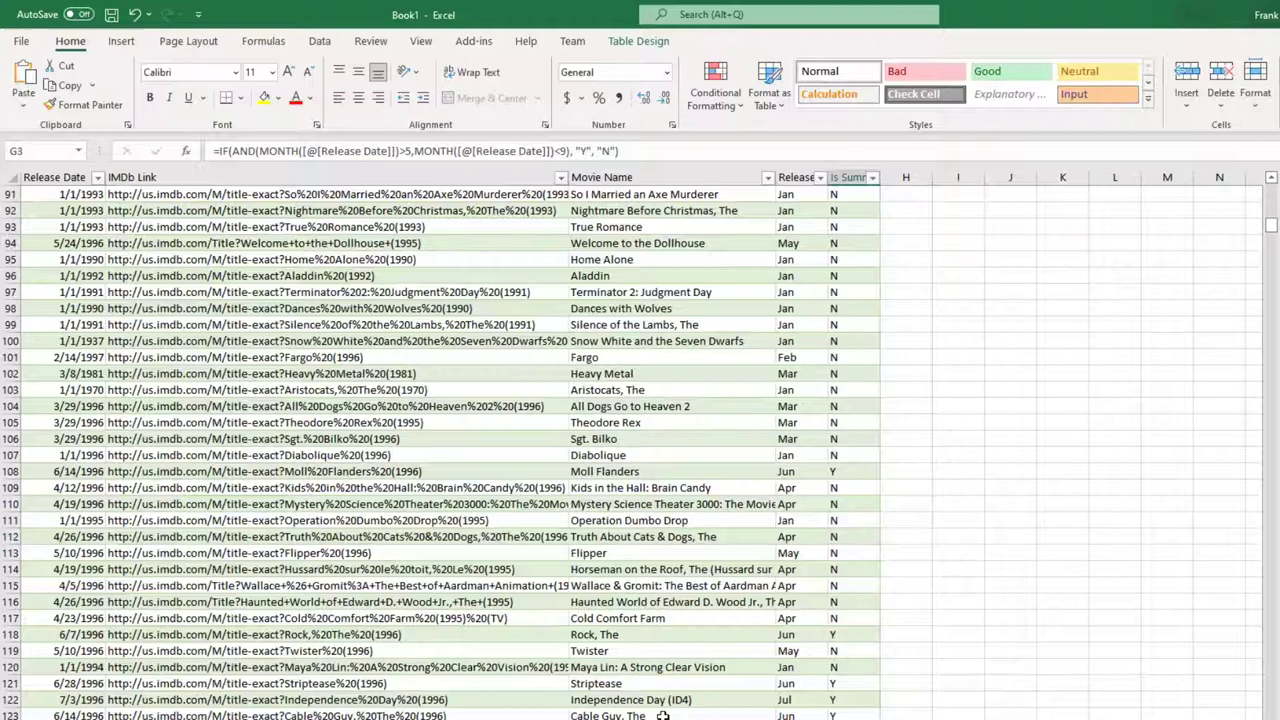
scroll(659, 715, down, 1)
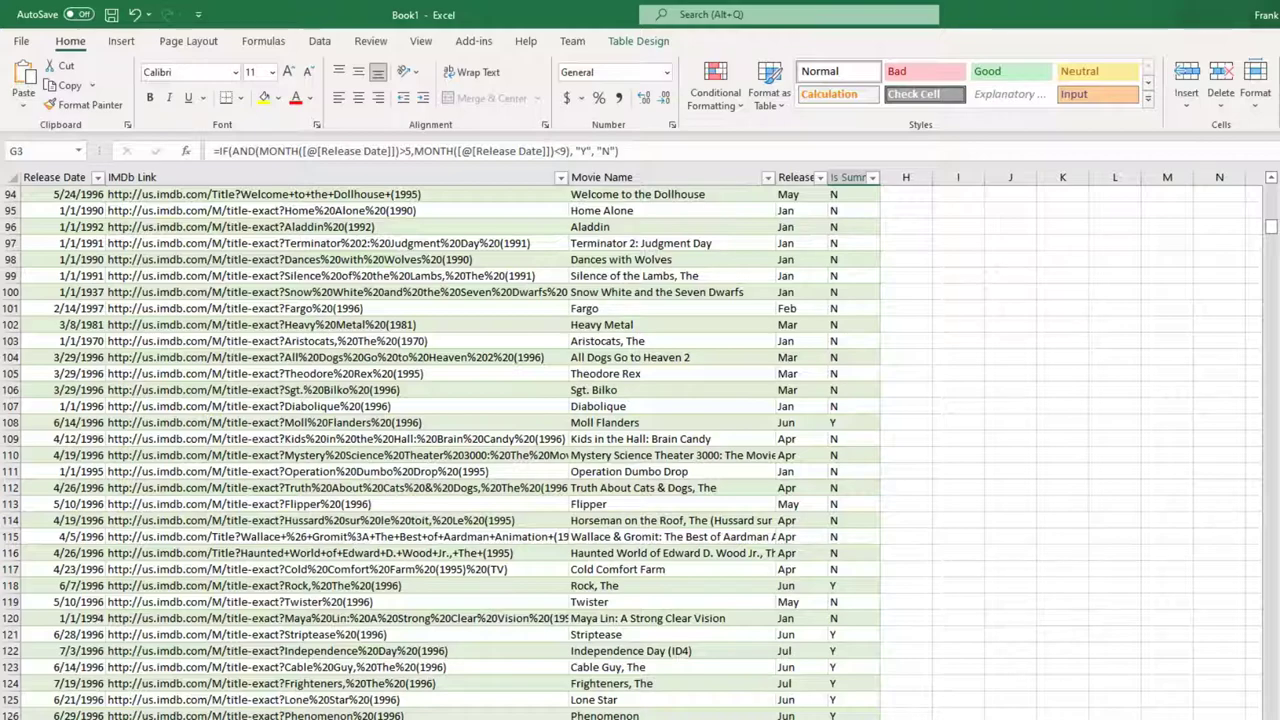
scroll(440, 450, up, 14)
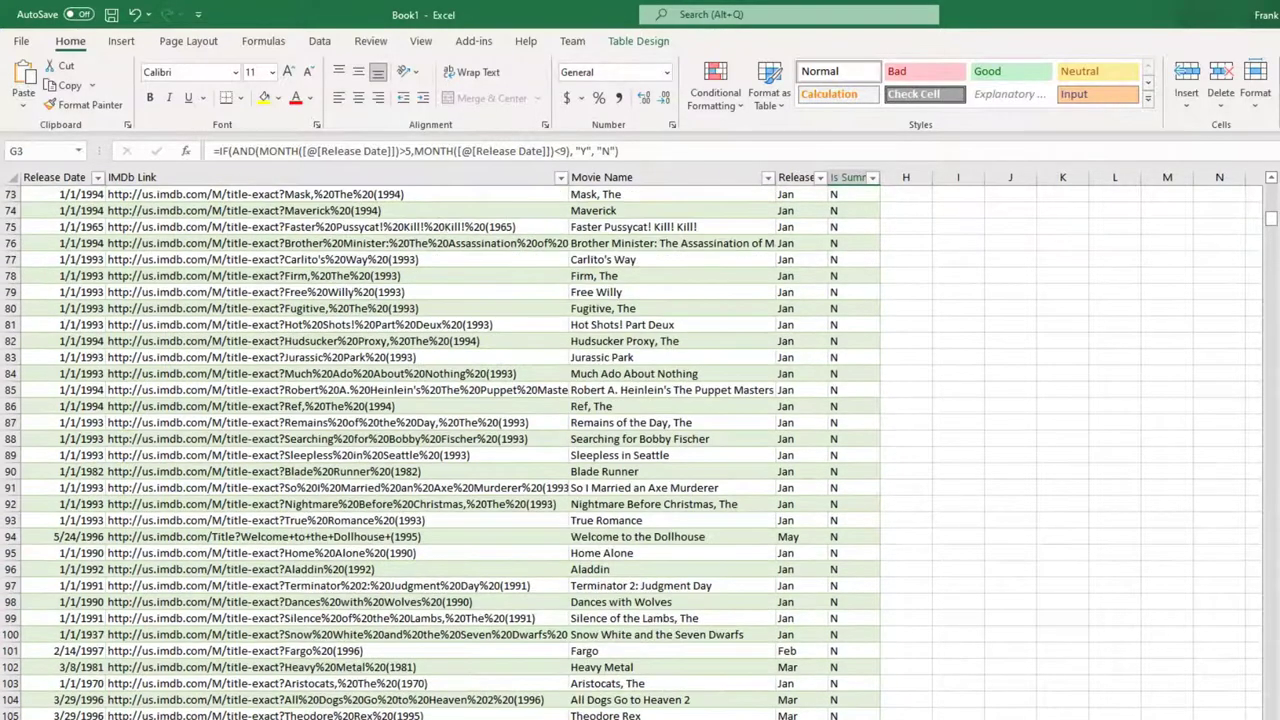
scroll(487, 532, up, 17)
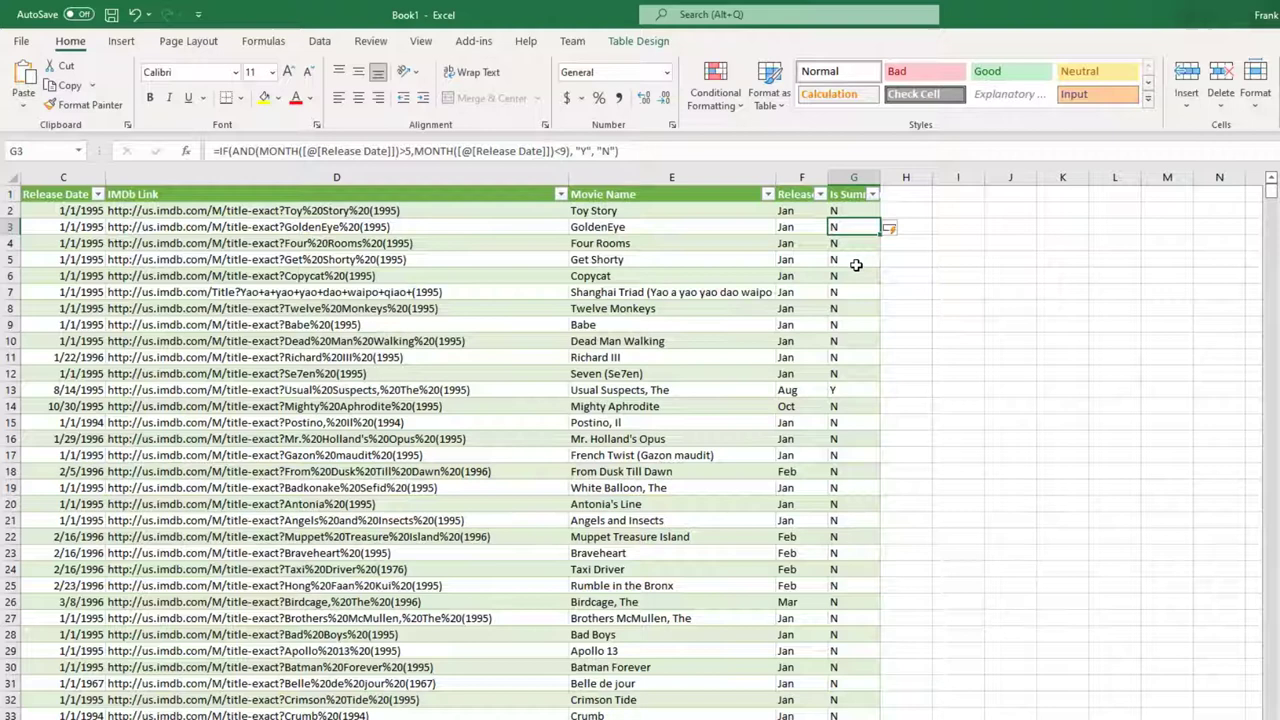
Step: Enter =COUNT(A:A) in cell I3 to count column A, giving 1682 movies
click(902, 194)
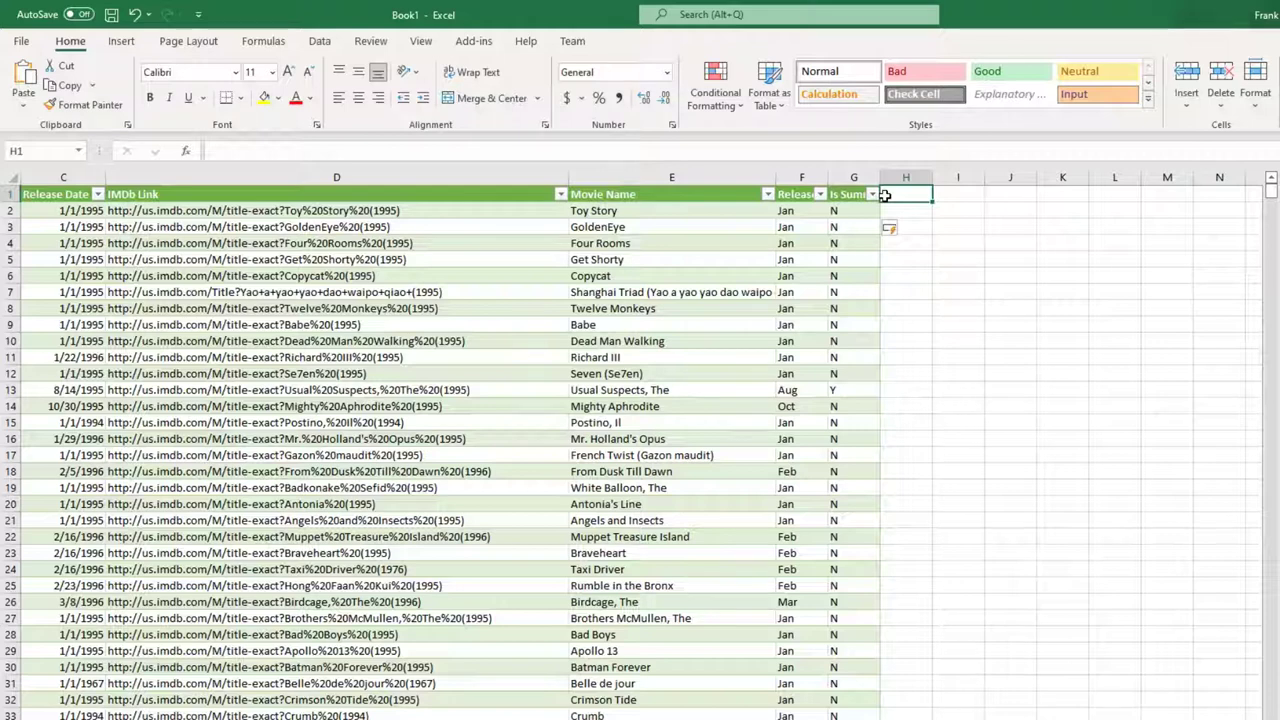
click(955, 229)
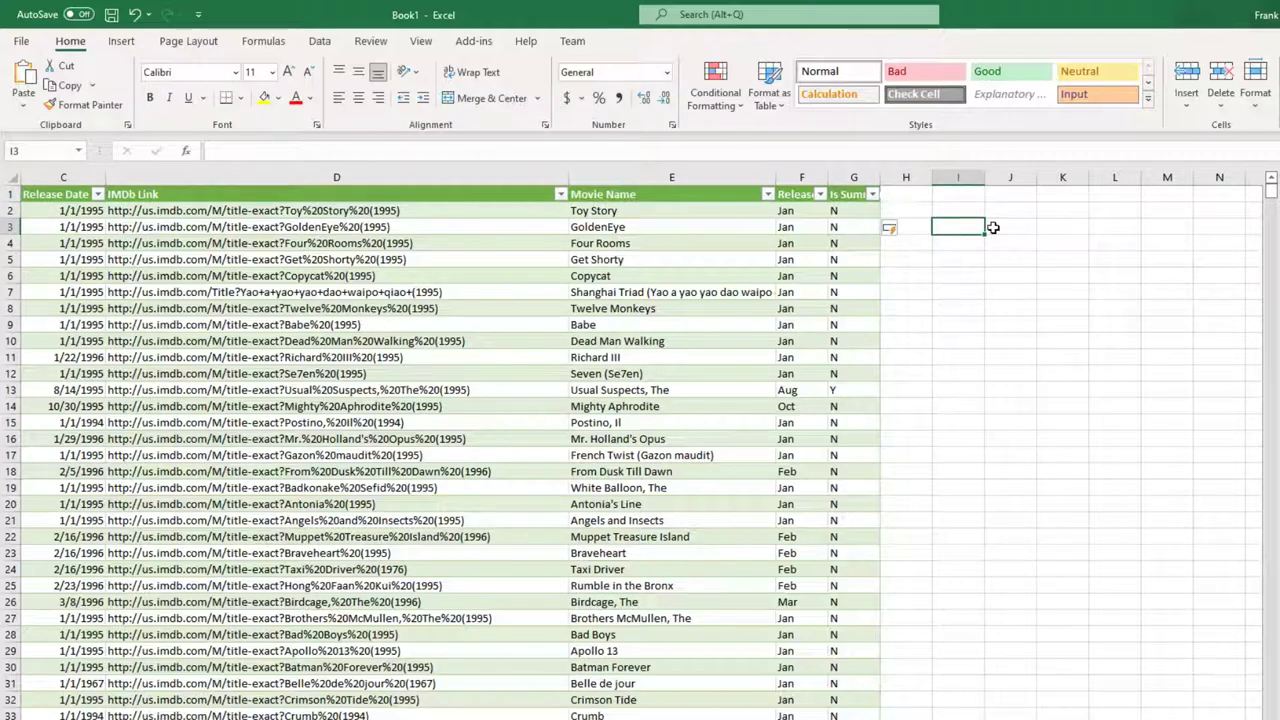
text(=C)
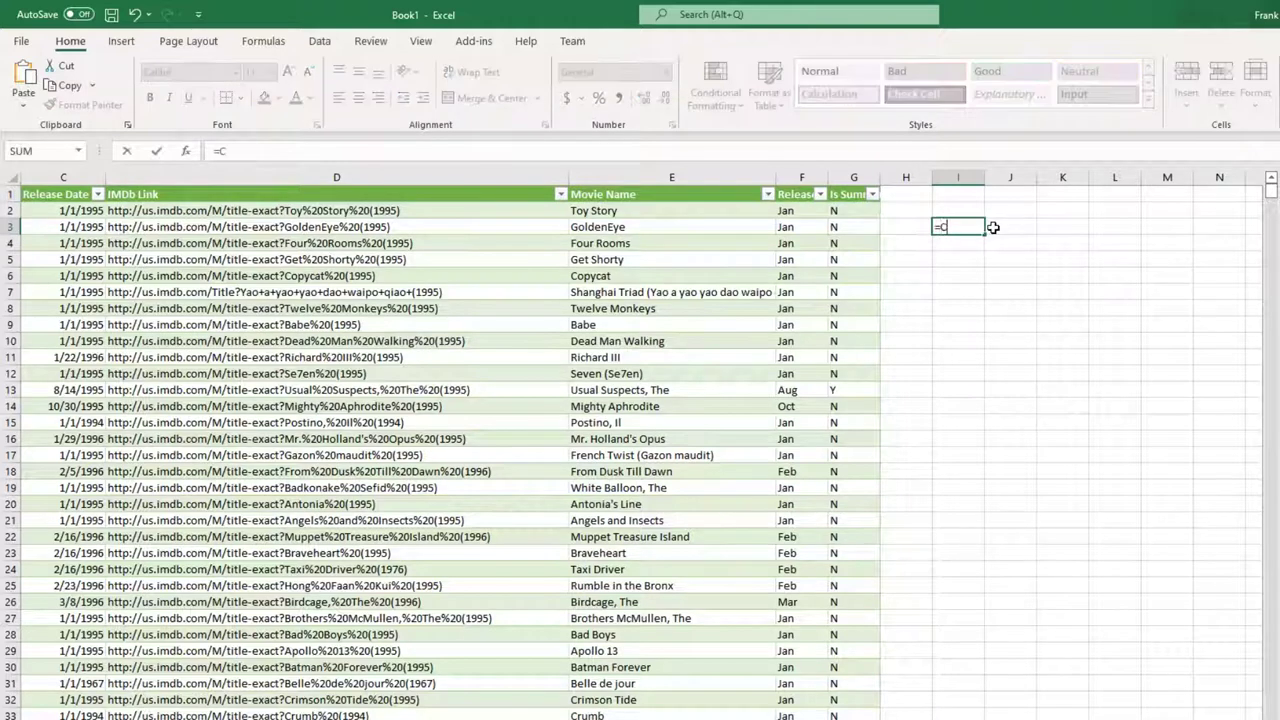
text(OUNT)
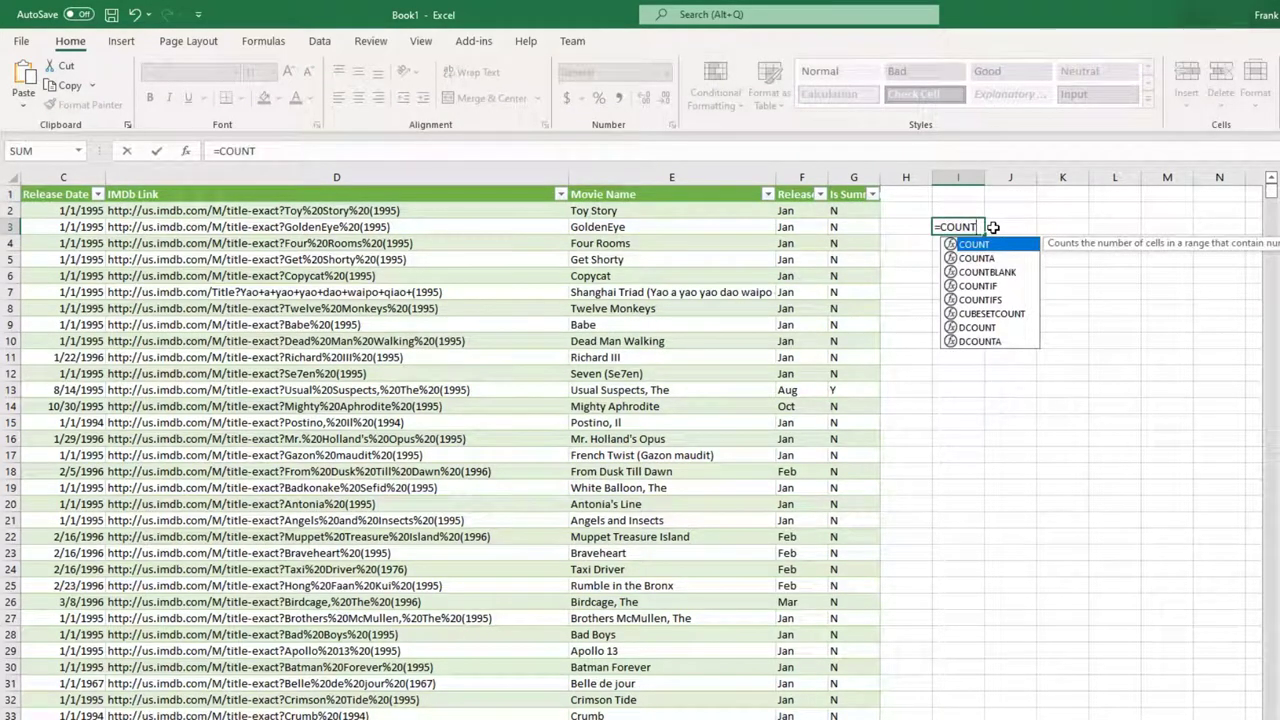
text(()
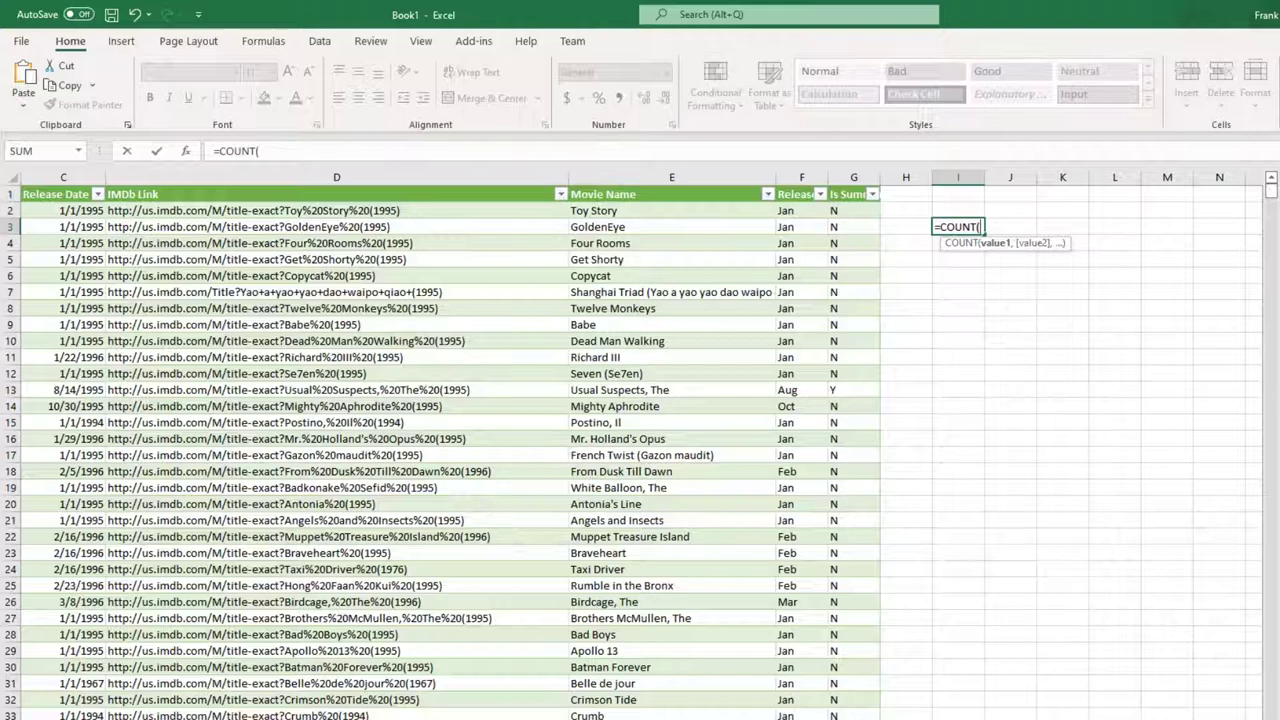
scroll(310, 510, left, 2)
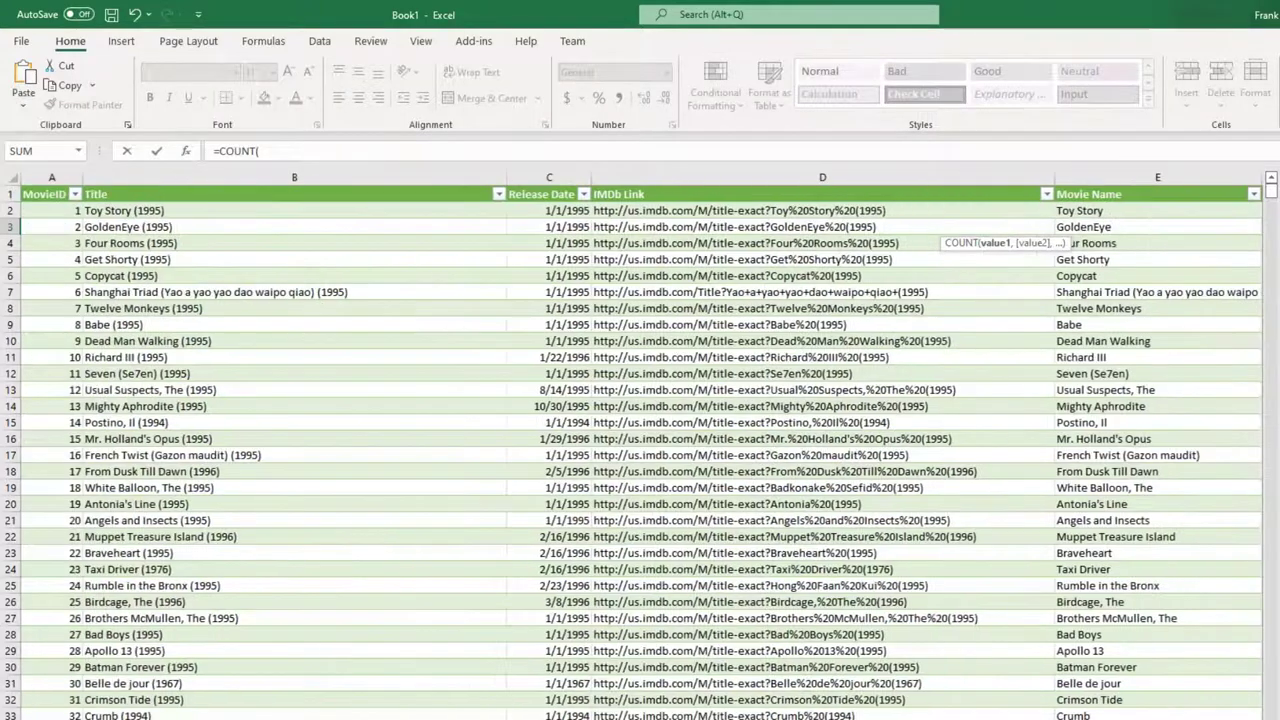
click(66, 175)
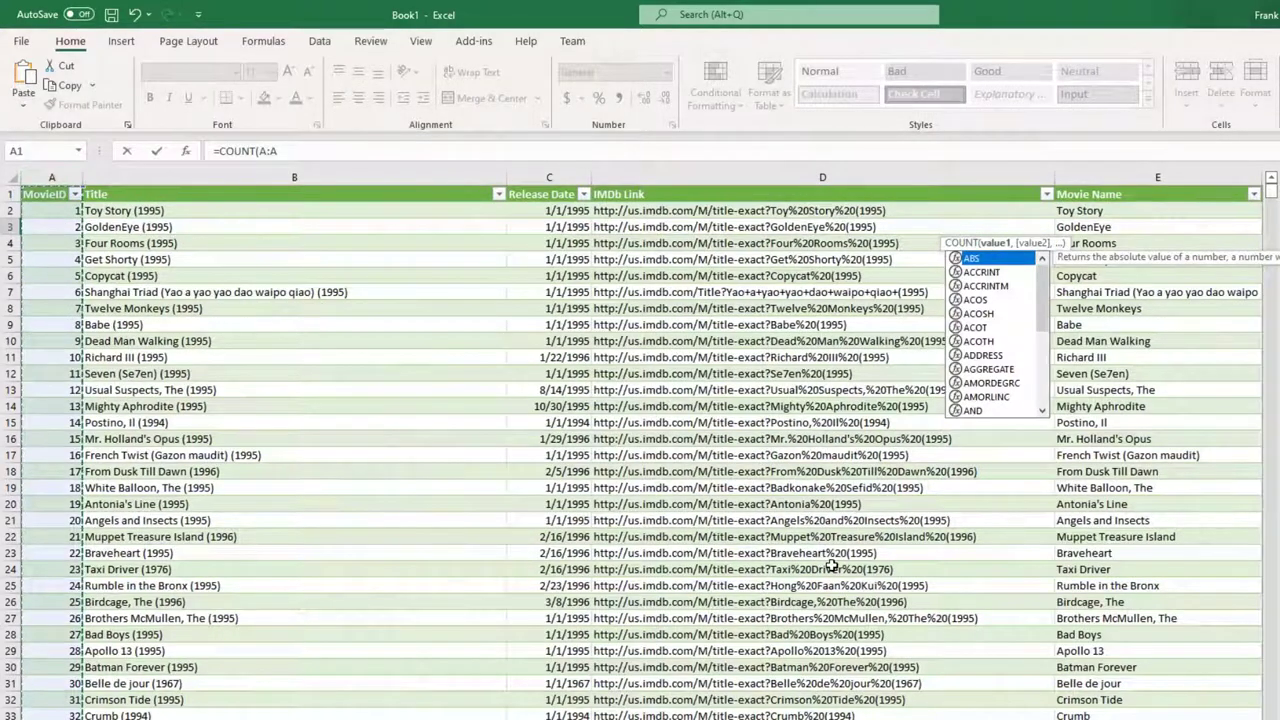
text())
key(Return)
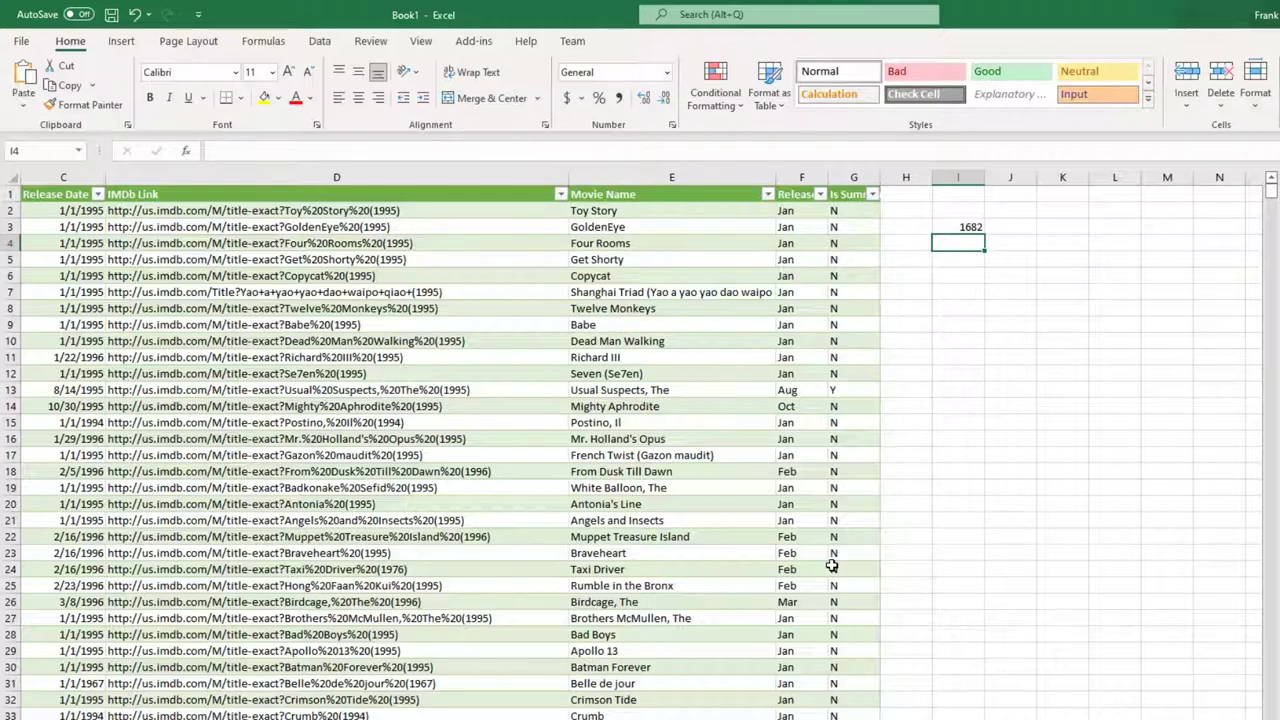
Step: Label I5 'Update Time:', put =NOW() in J5 showing 3/31/2022 10:57, and widen column I
key(Down)
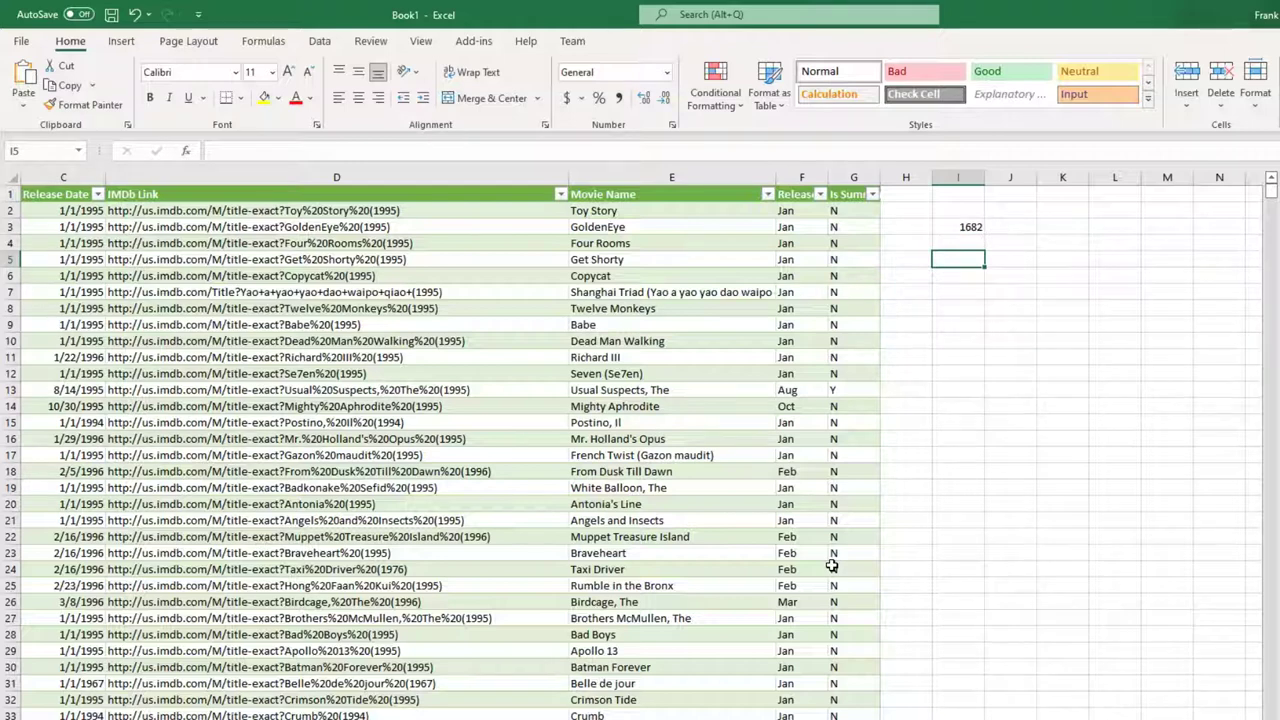
text(Update)
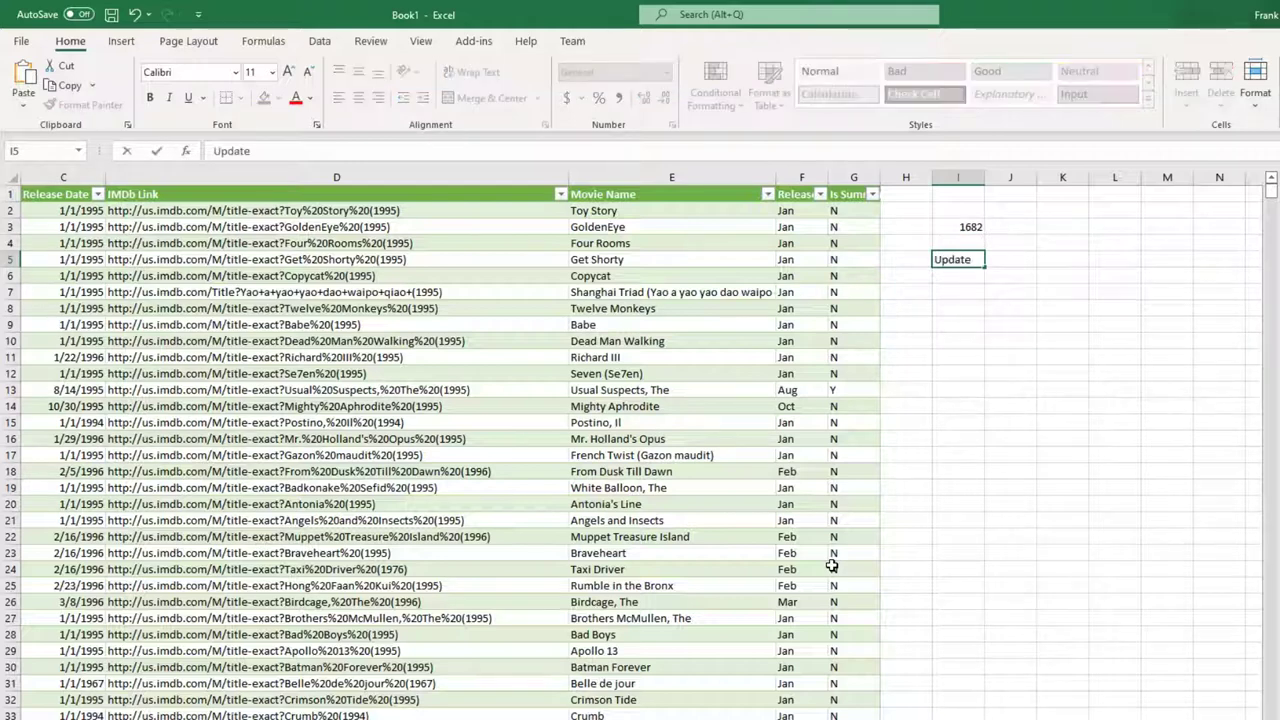
text( Time:)
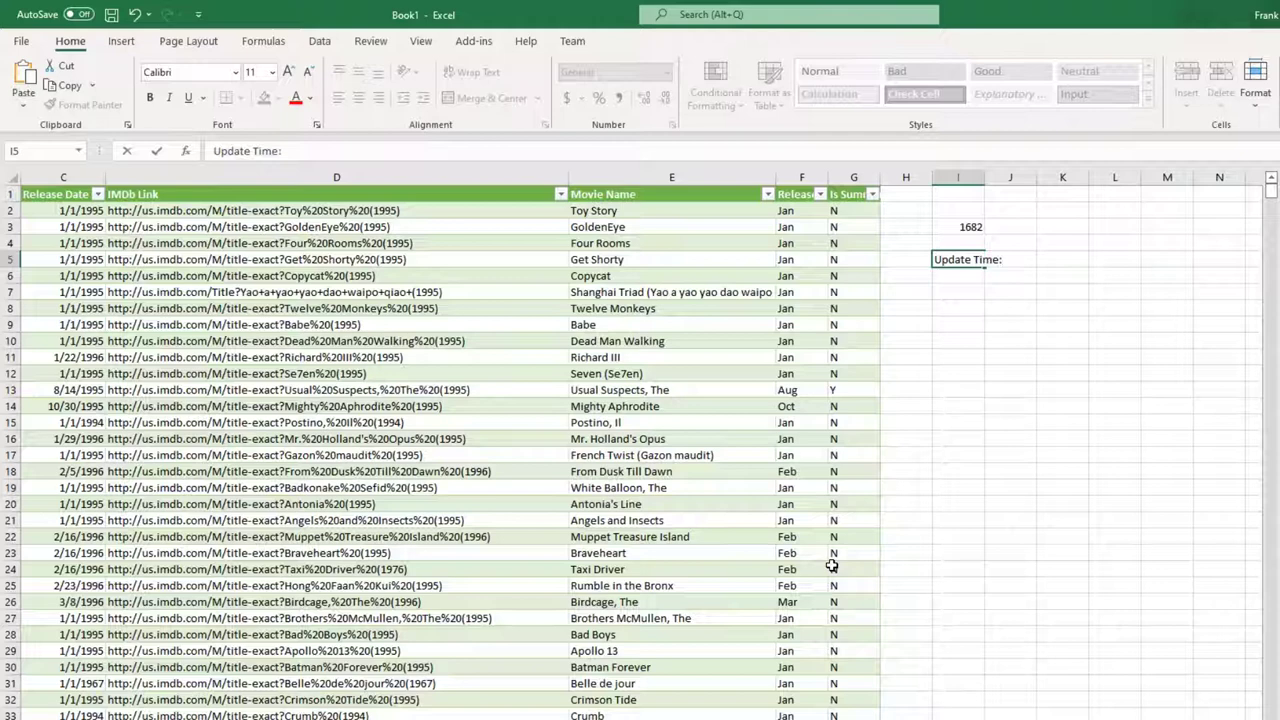
key(Tab)
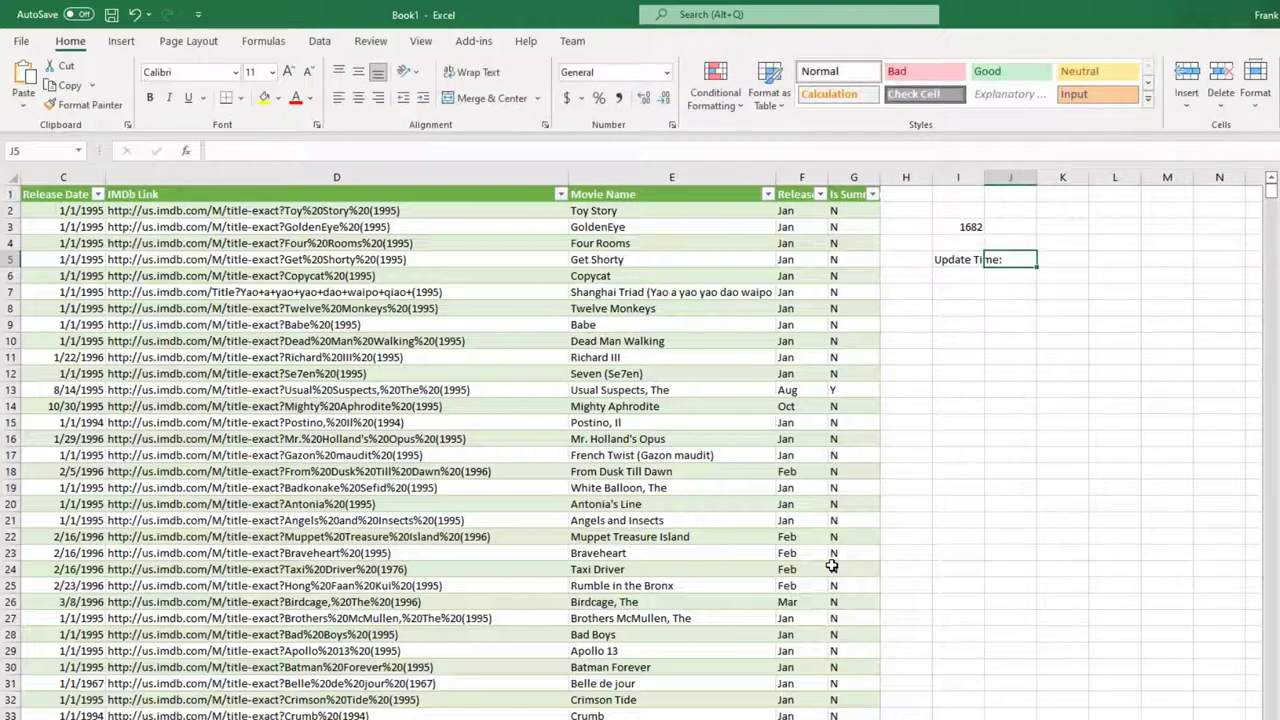
text(=NOW())
key(Return)
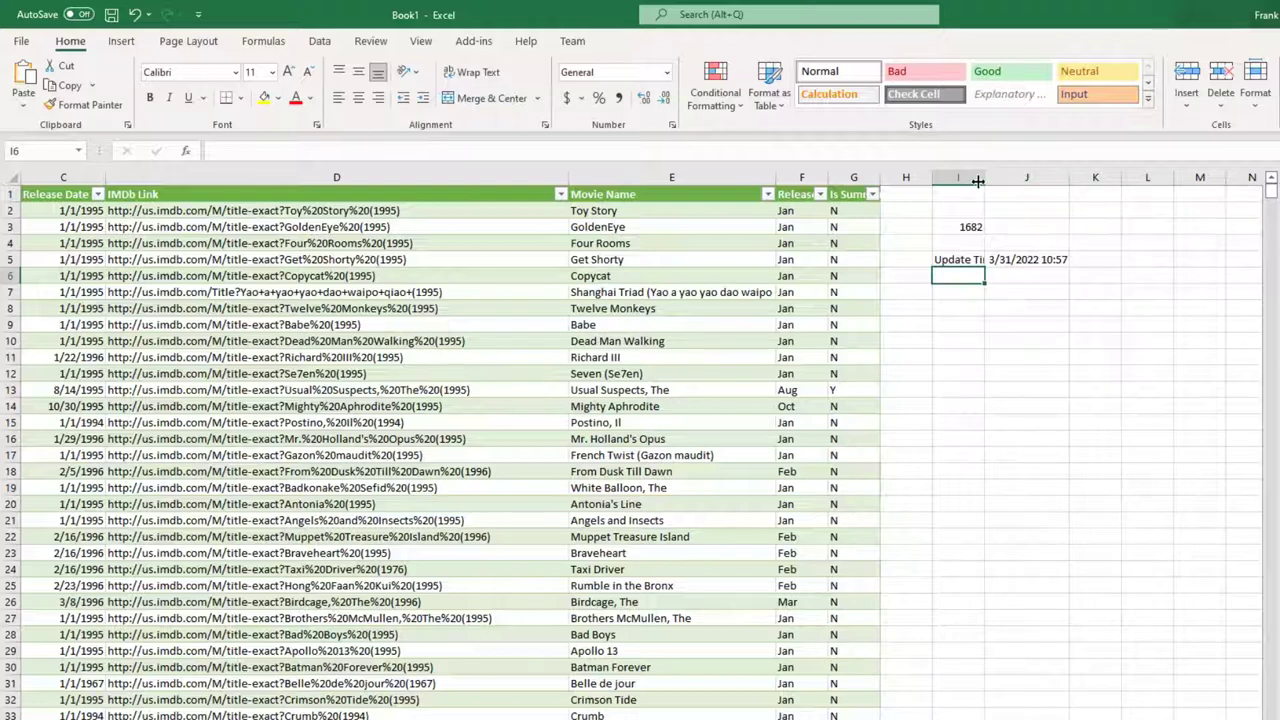
drag(978, 181, 1030, 181)
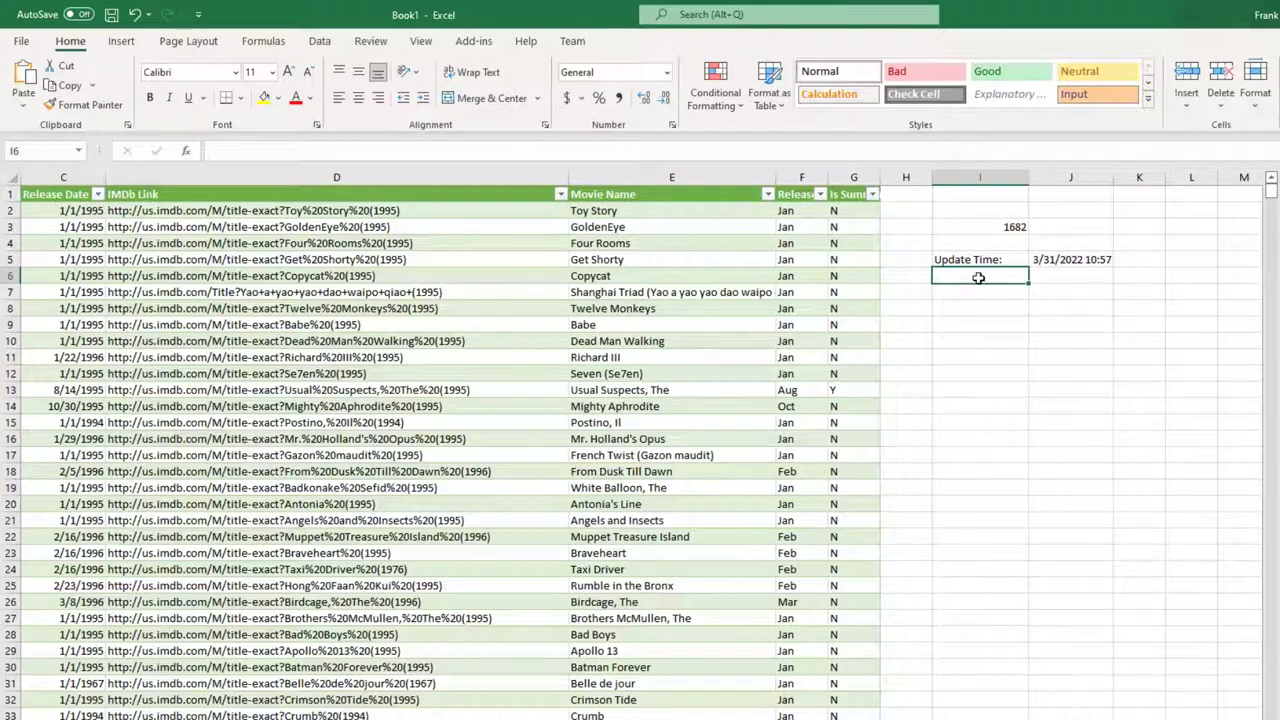
Step: Replace I3's count with the label 'Total Movies:' and move =COUNT(A:A) into J3
click(998, 228)
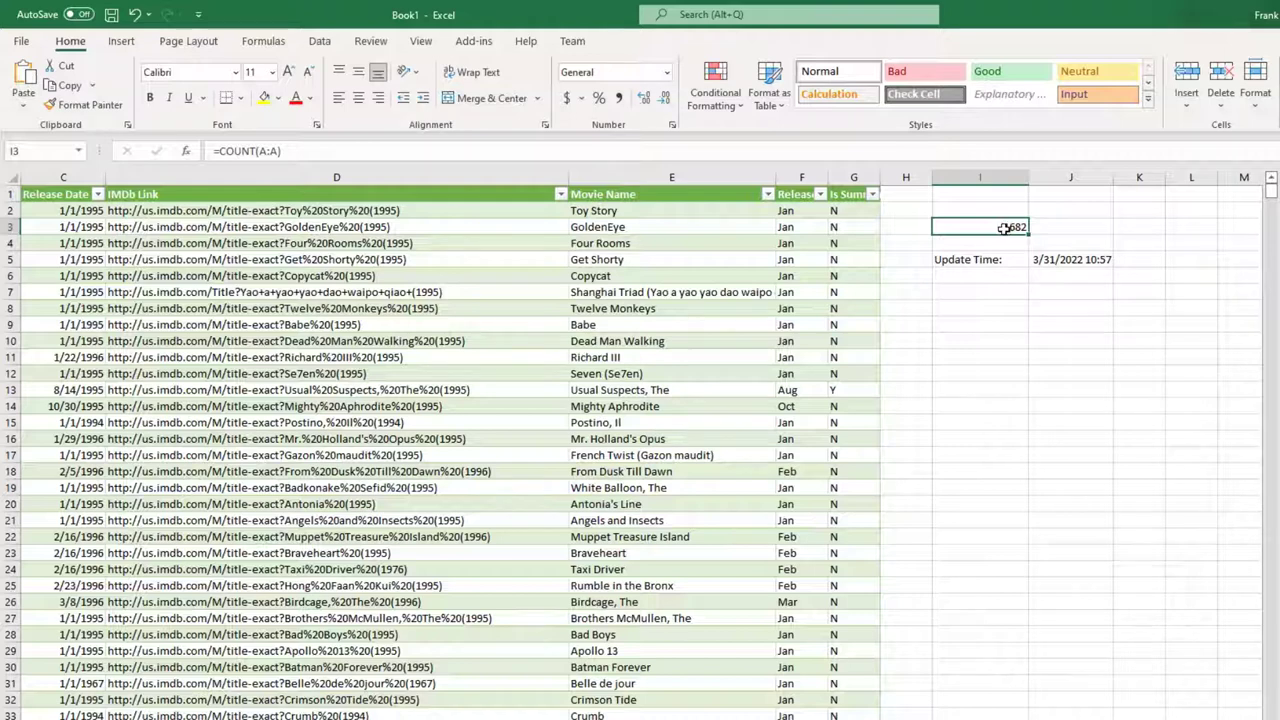
key(Delete)
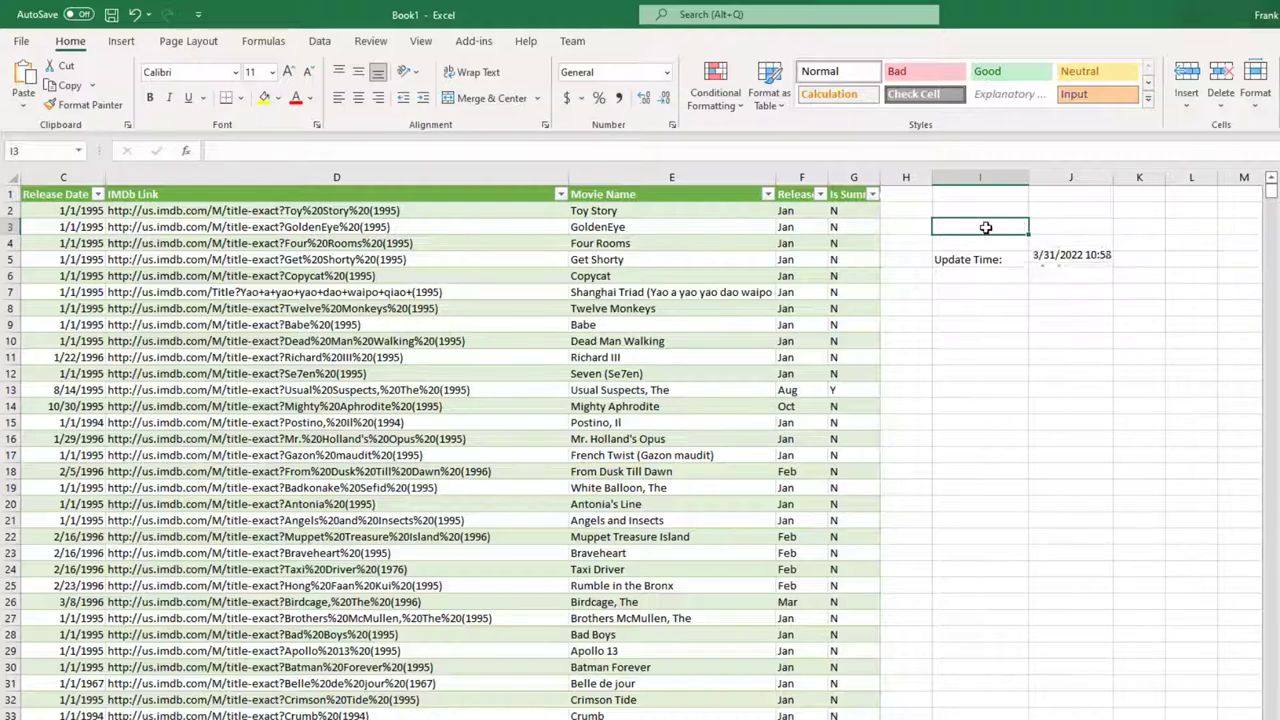
text(Total Movies:)
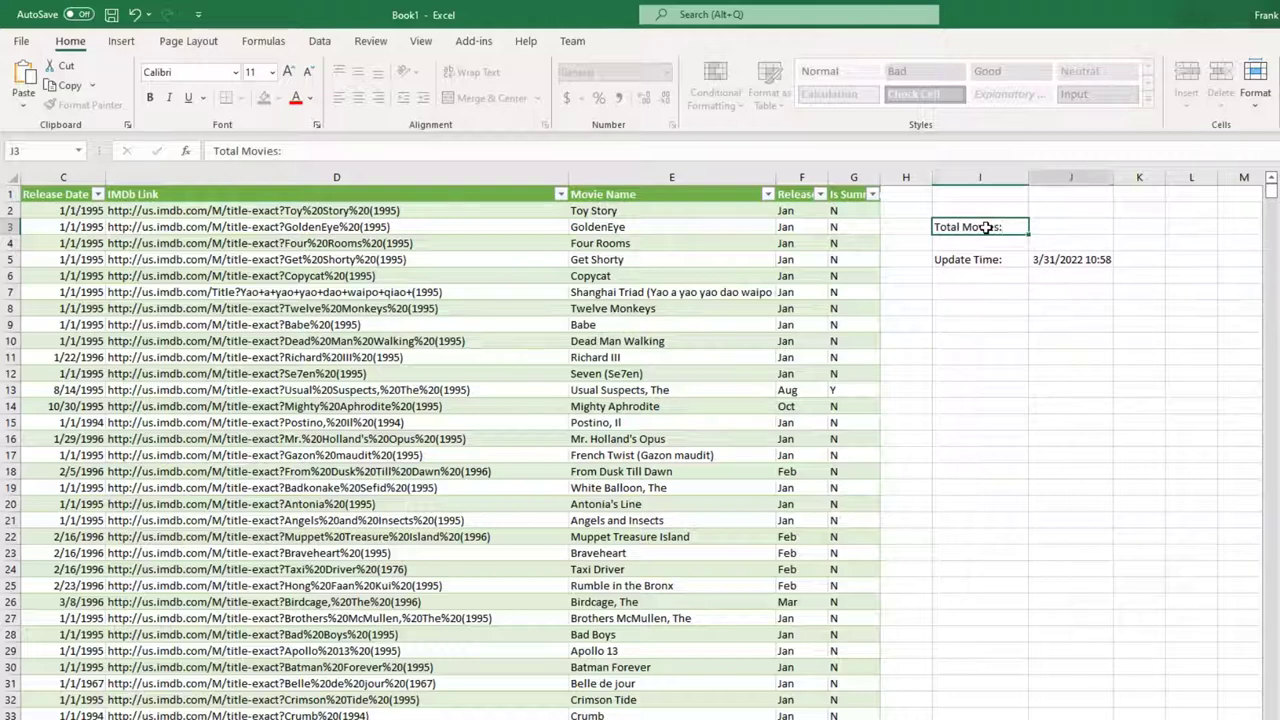
key(Tab)
text(=COU)
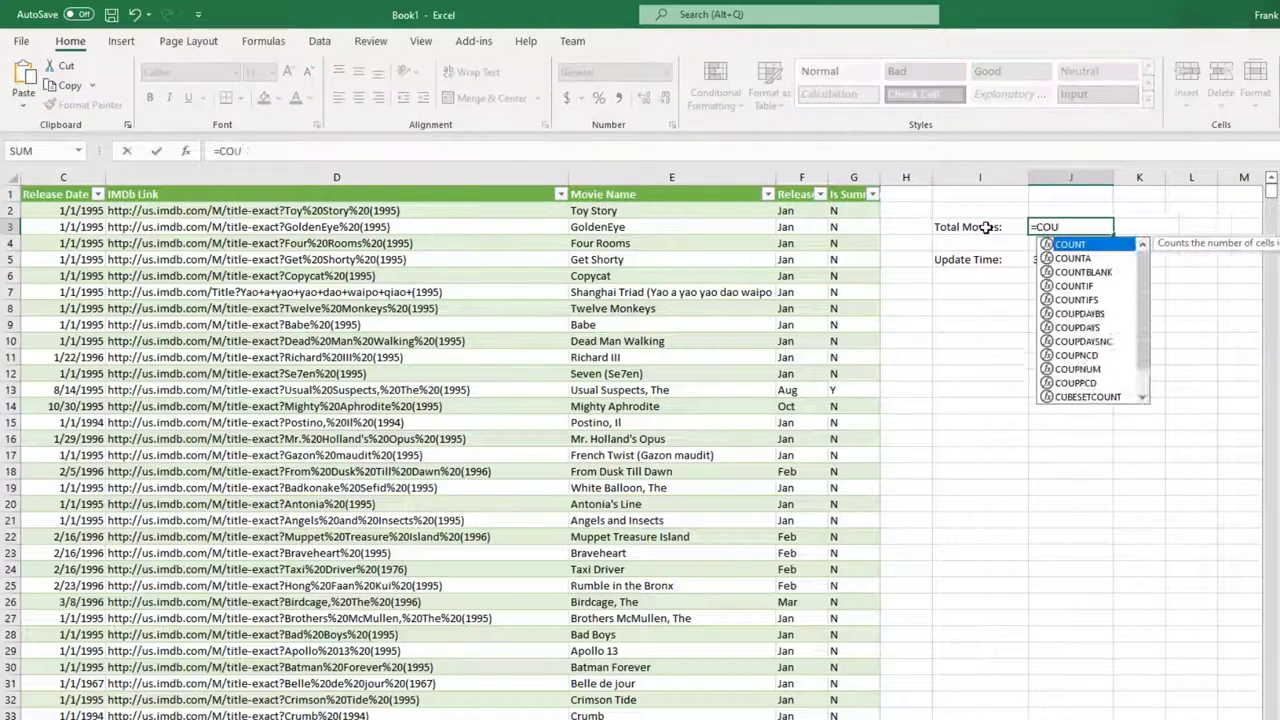
text(NT(A:A))
key(Return)
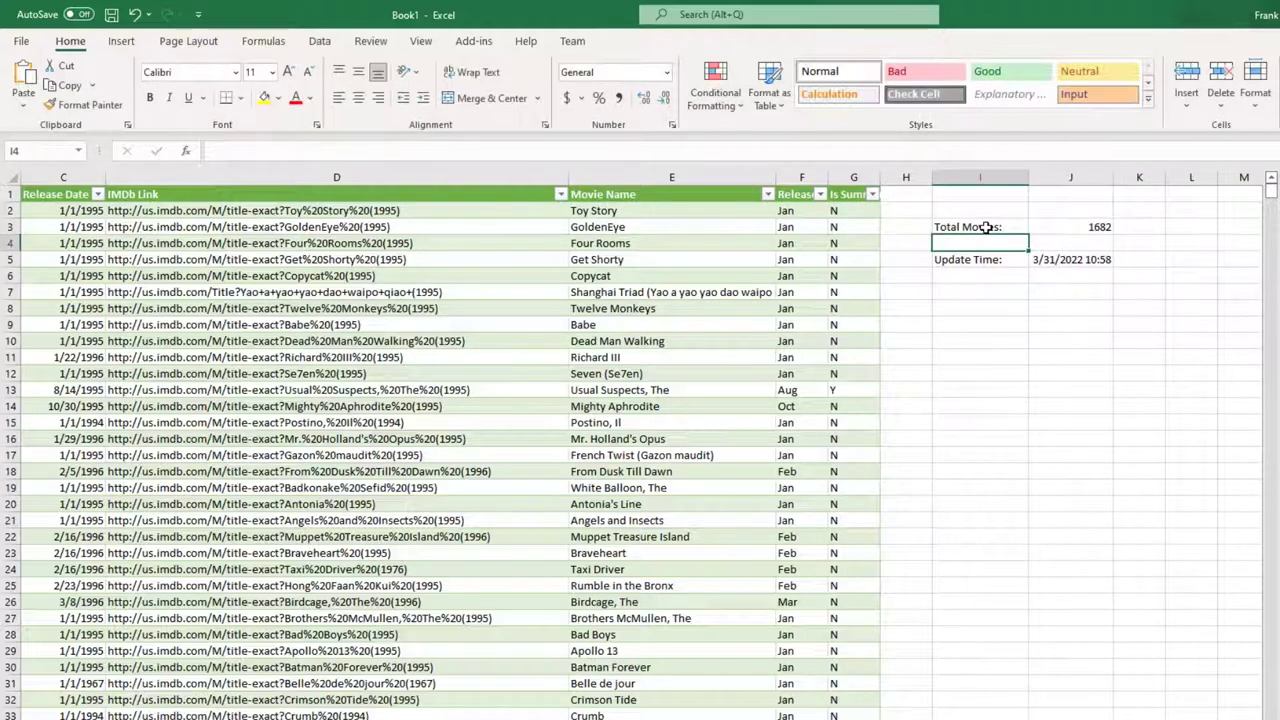
click(993, 306)
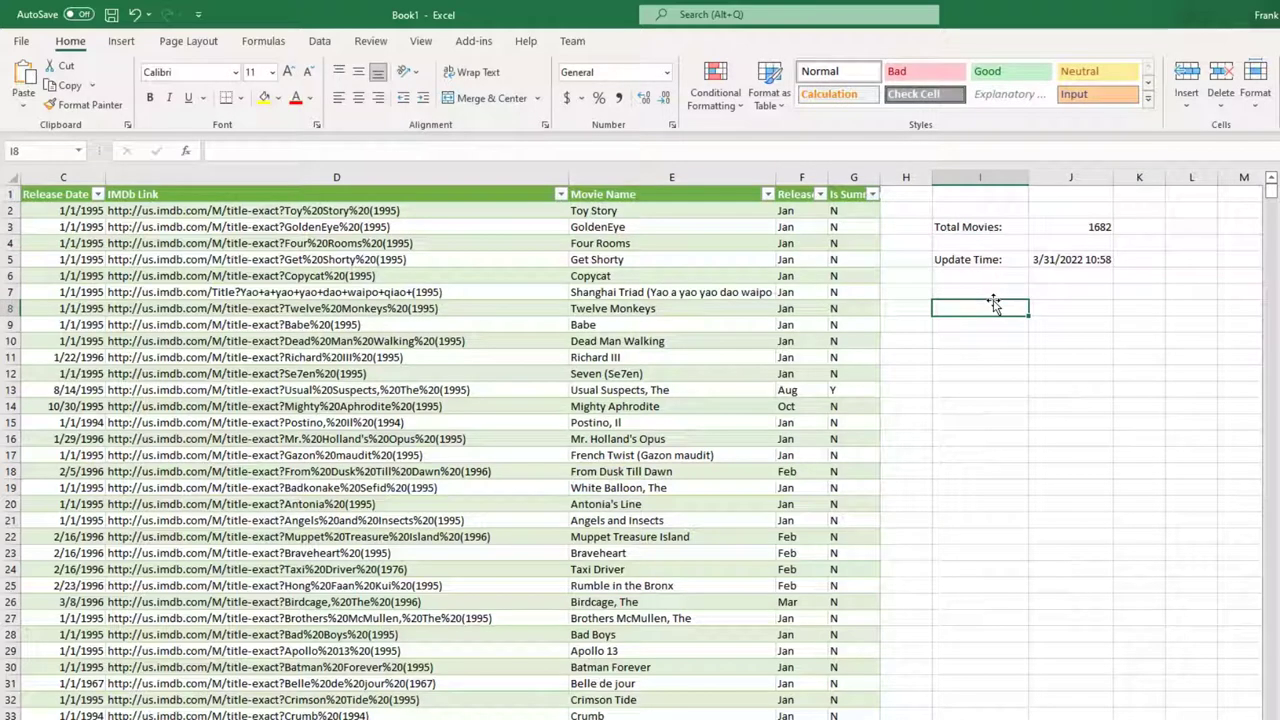